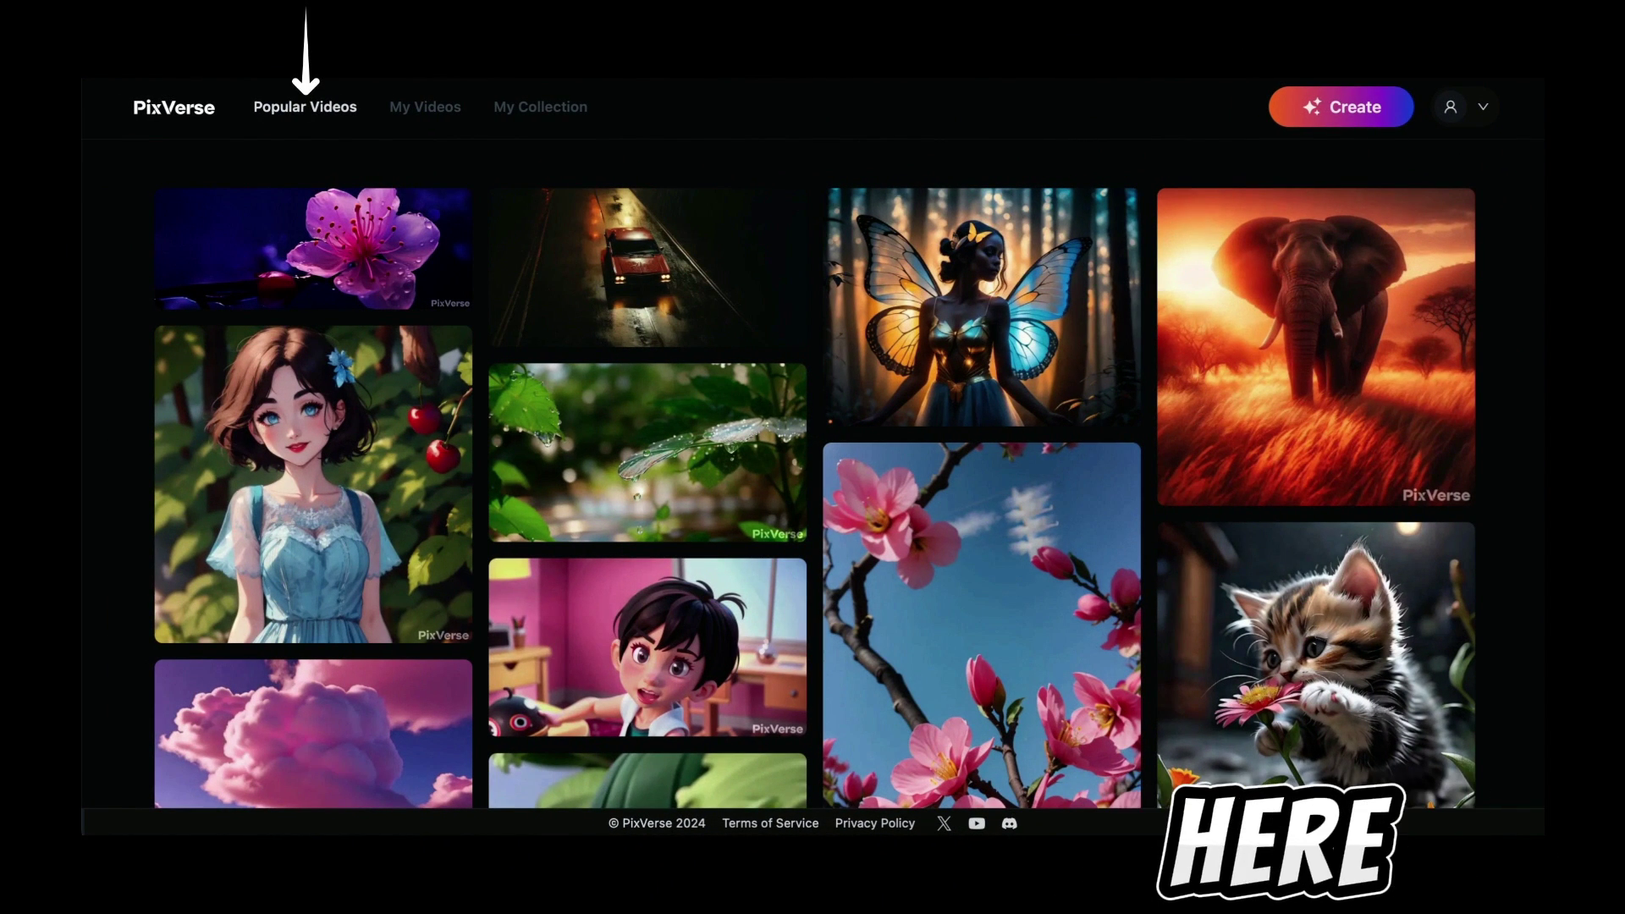
Scroll through Popular Videos and preview the fast red car example clip
scroll(812, 474, "down", 5)
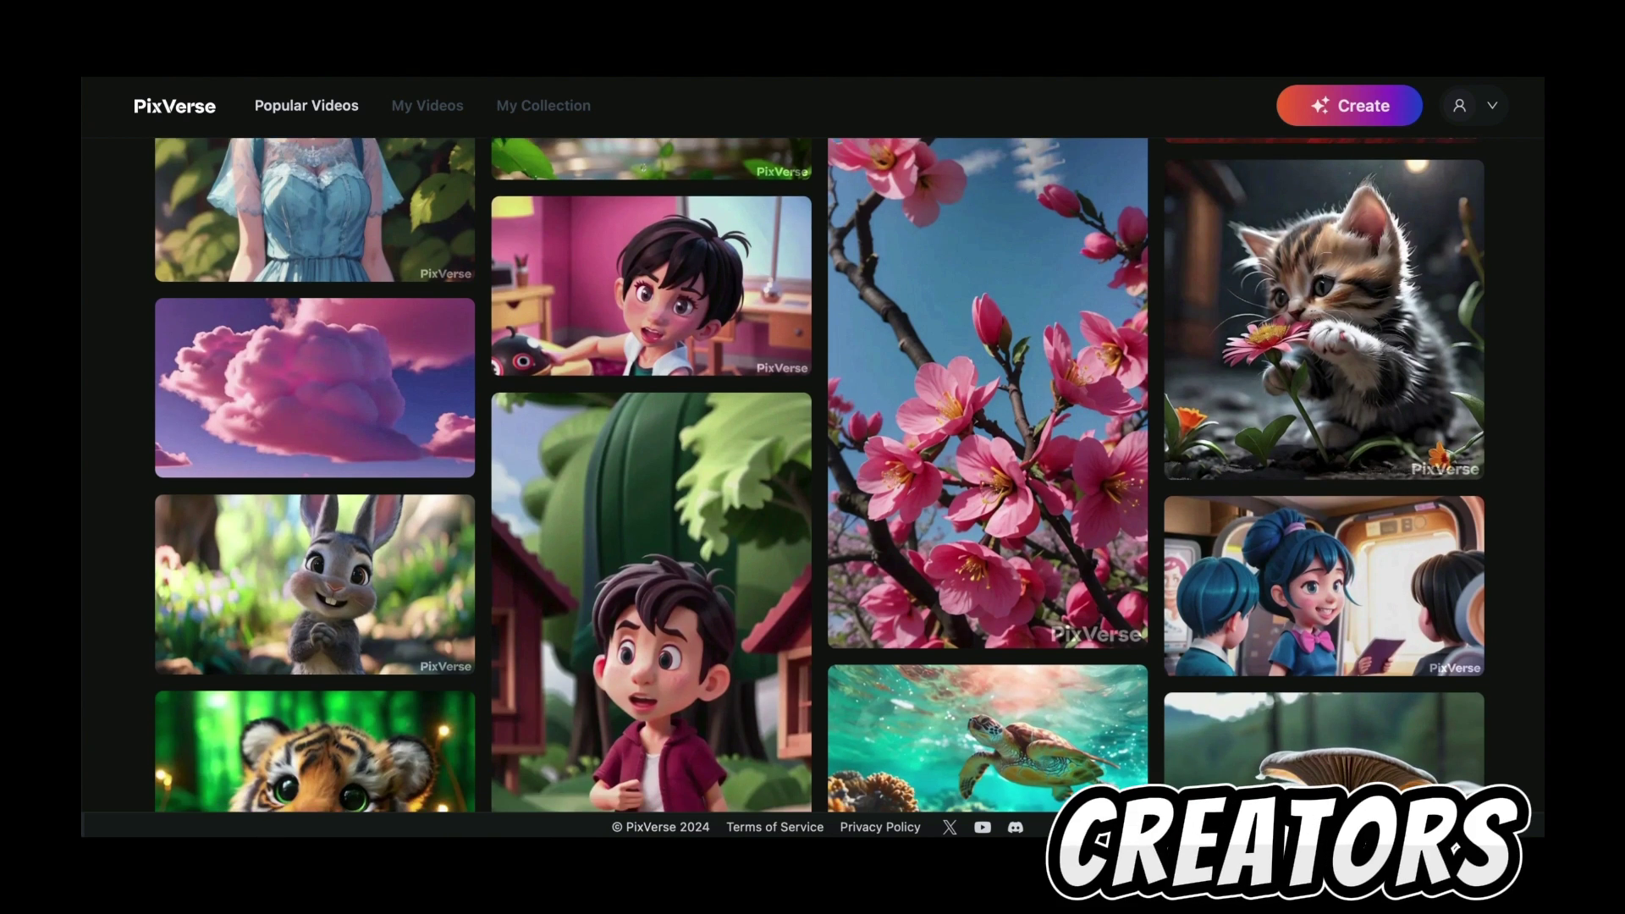
scroll(820, 474, "down", 10)
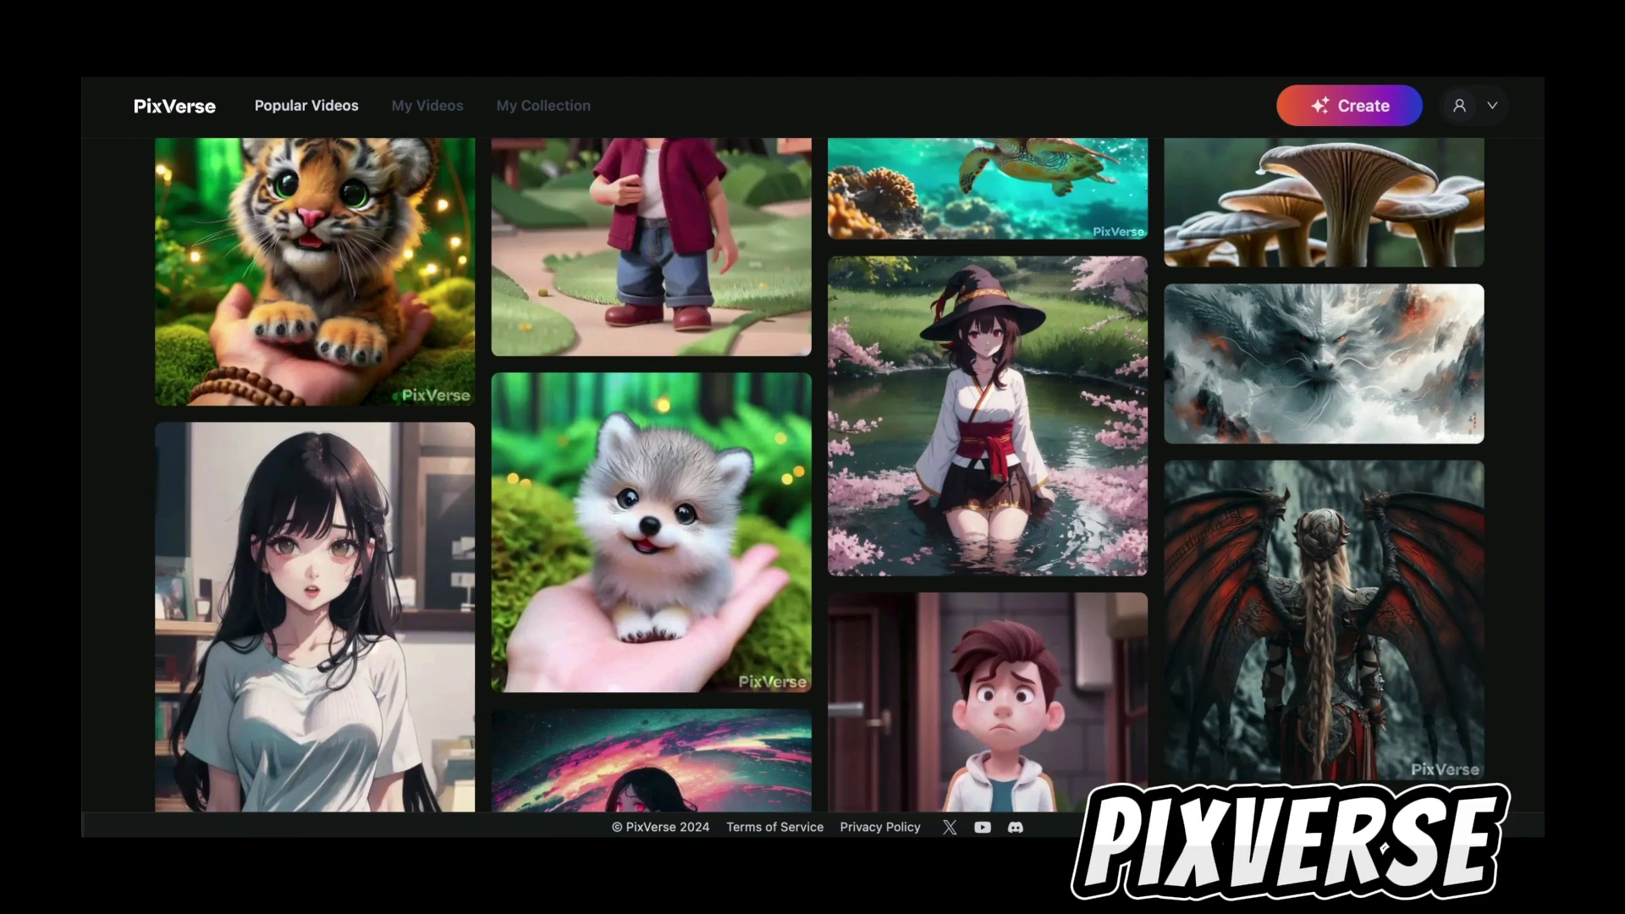
scroll(820, 474, "down", 5)
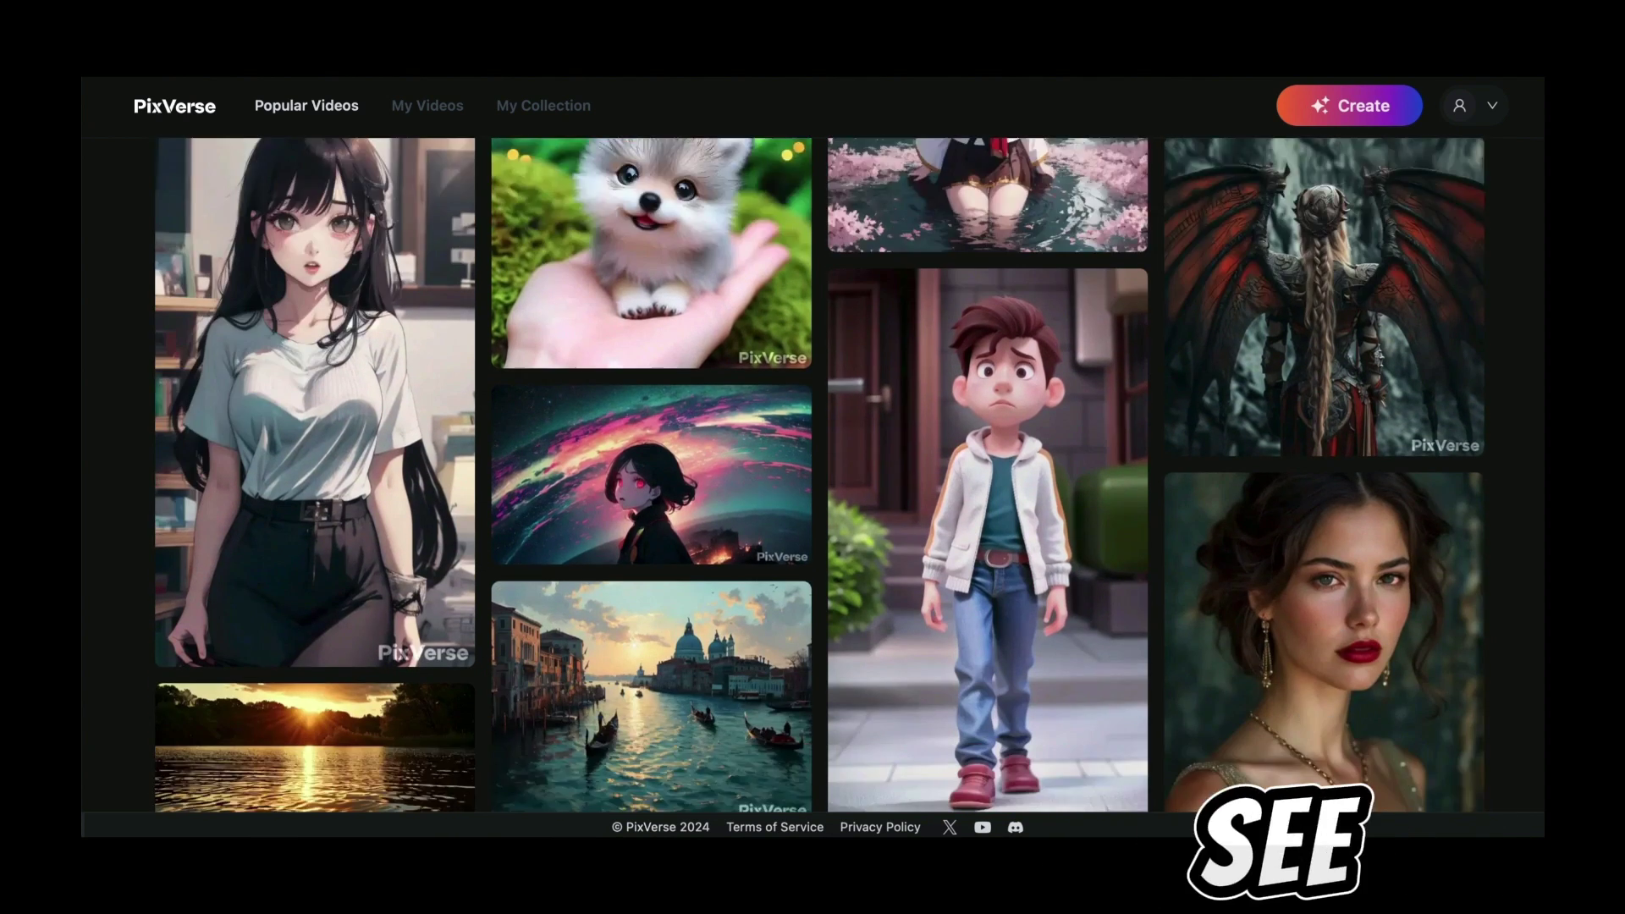
scroll(820, 473, "down", 7)
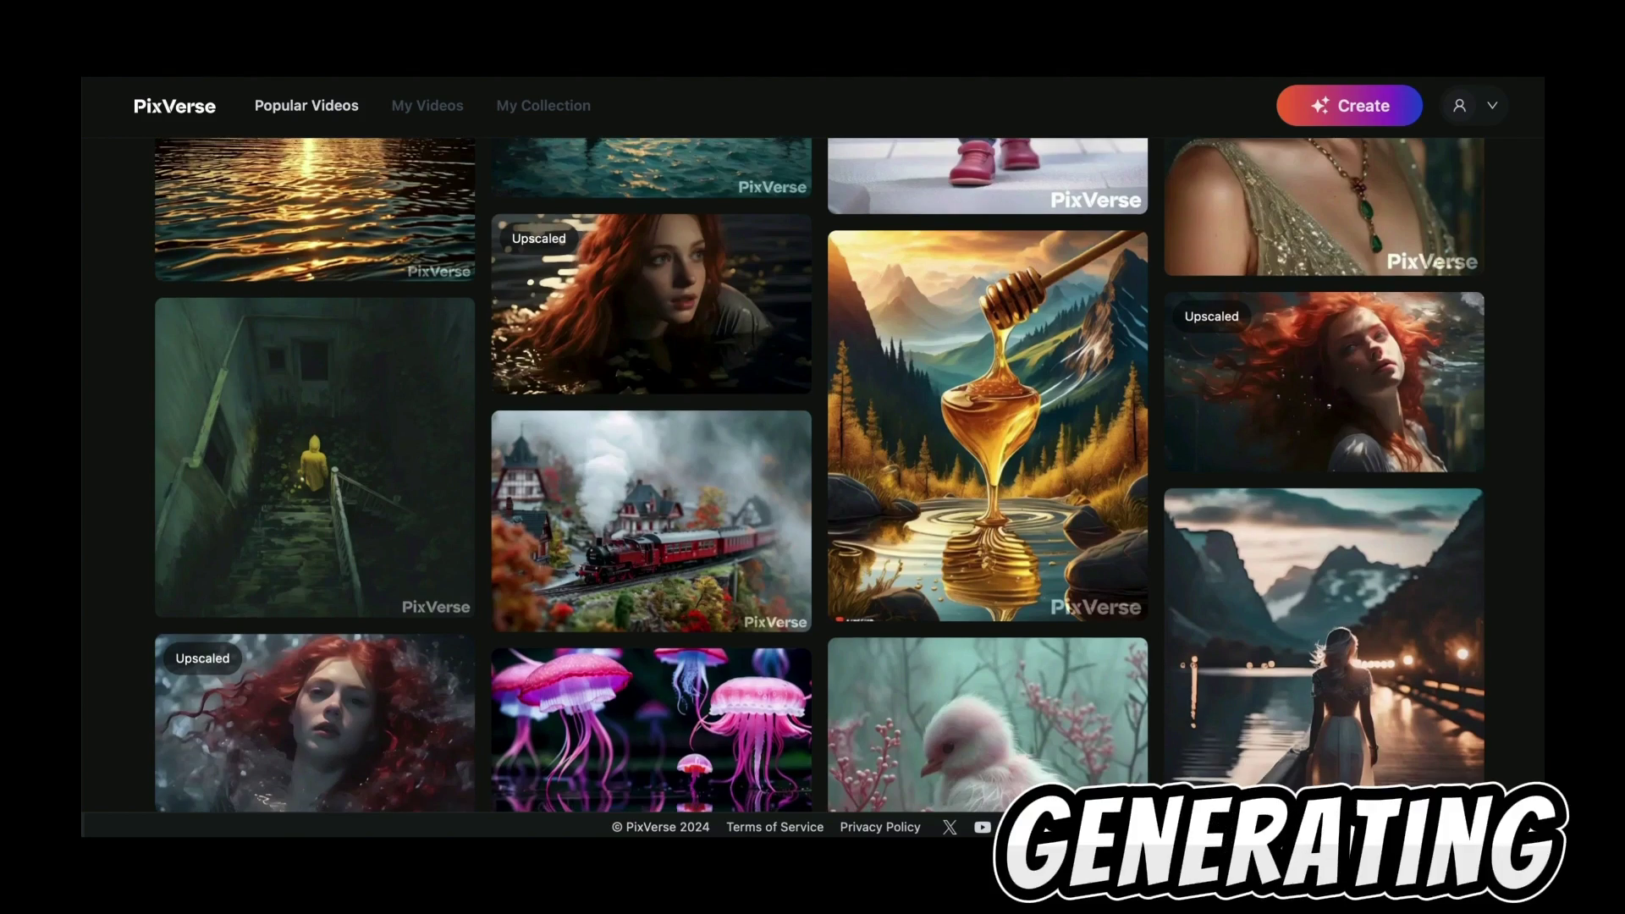
scroll(820, 474, "down", 10)
scroll(820, 474, "down", 5)
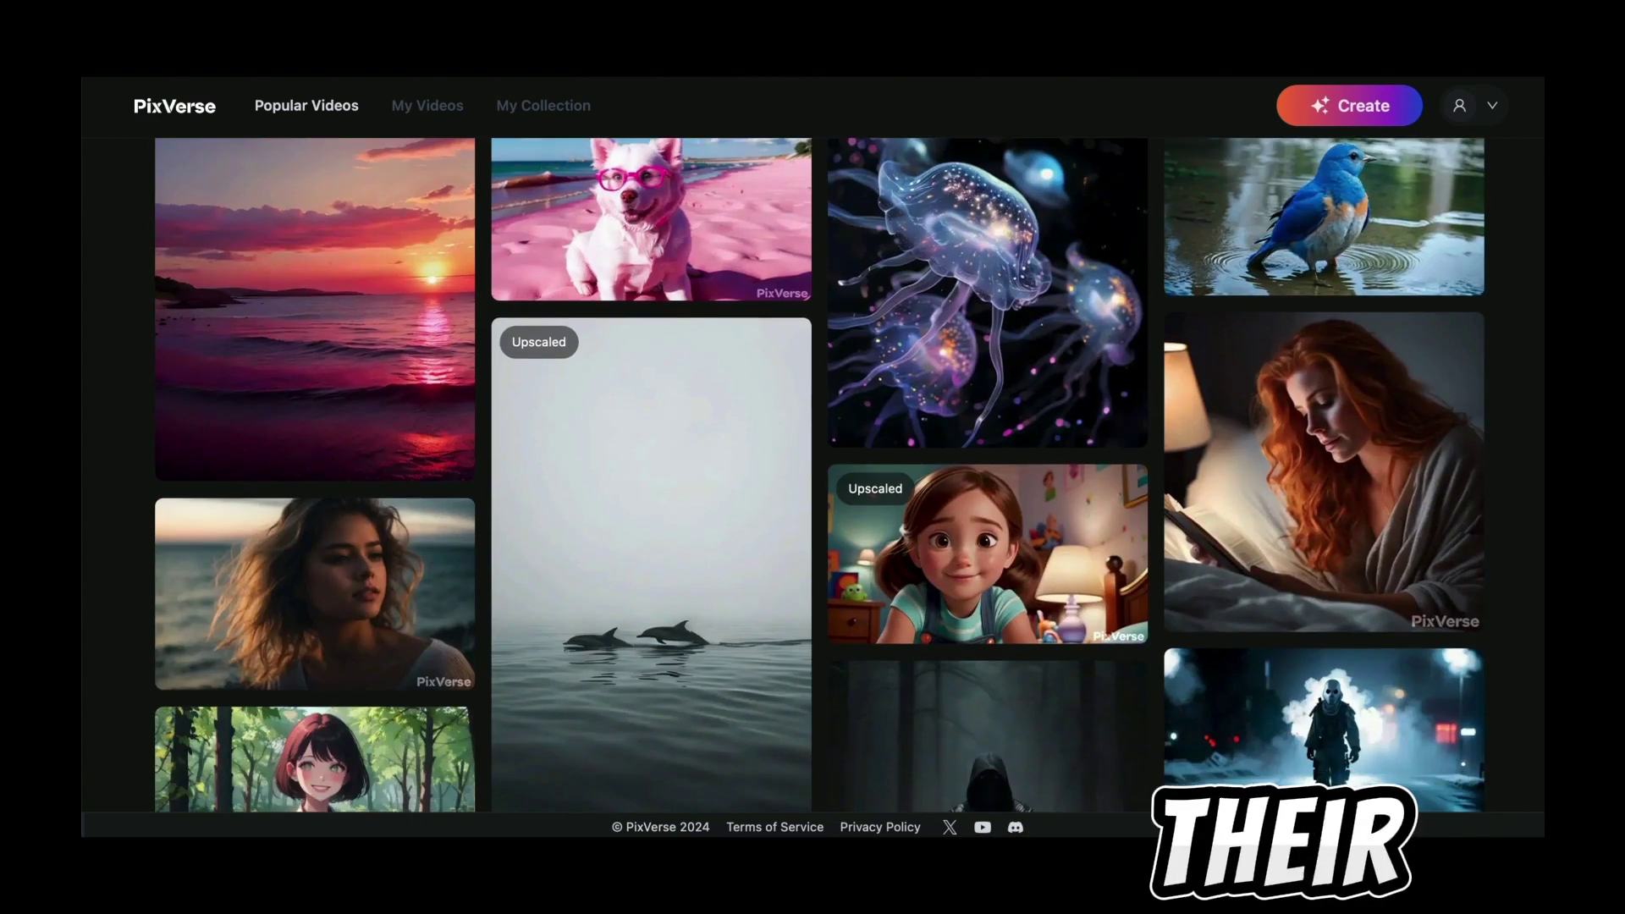
scroll(820, 474, "down", 5)
scroll(820, 474, "down", 5)
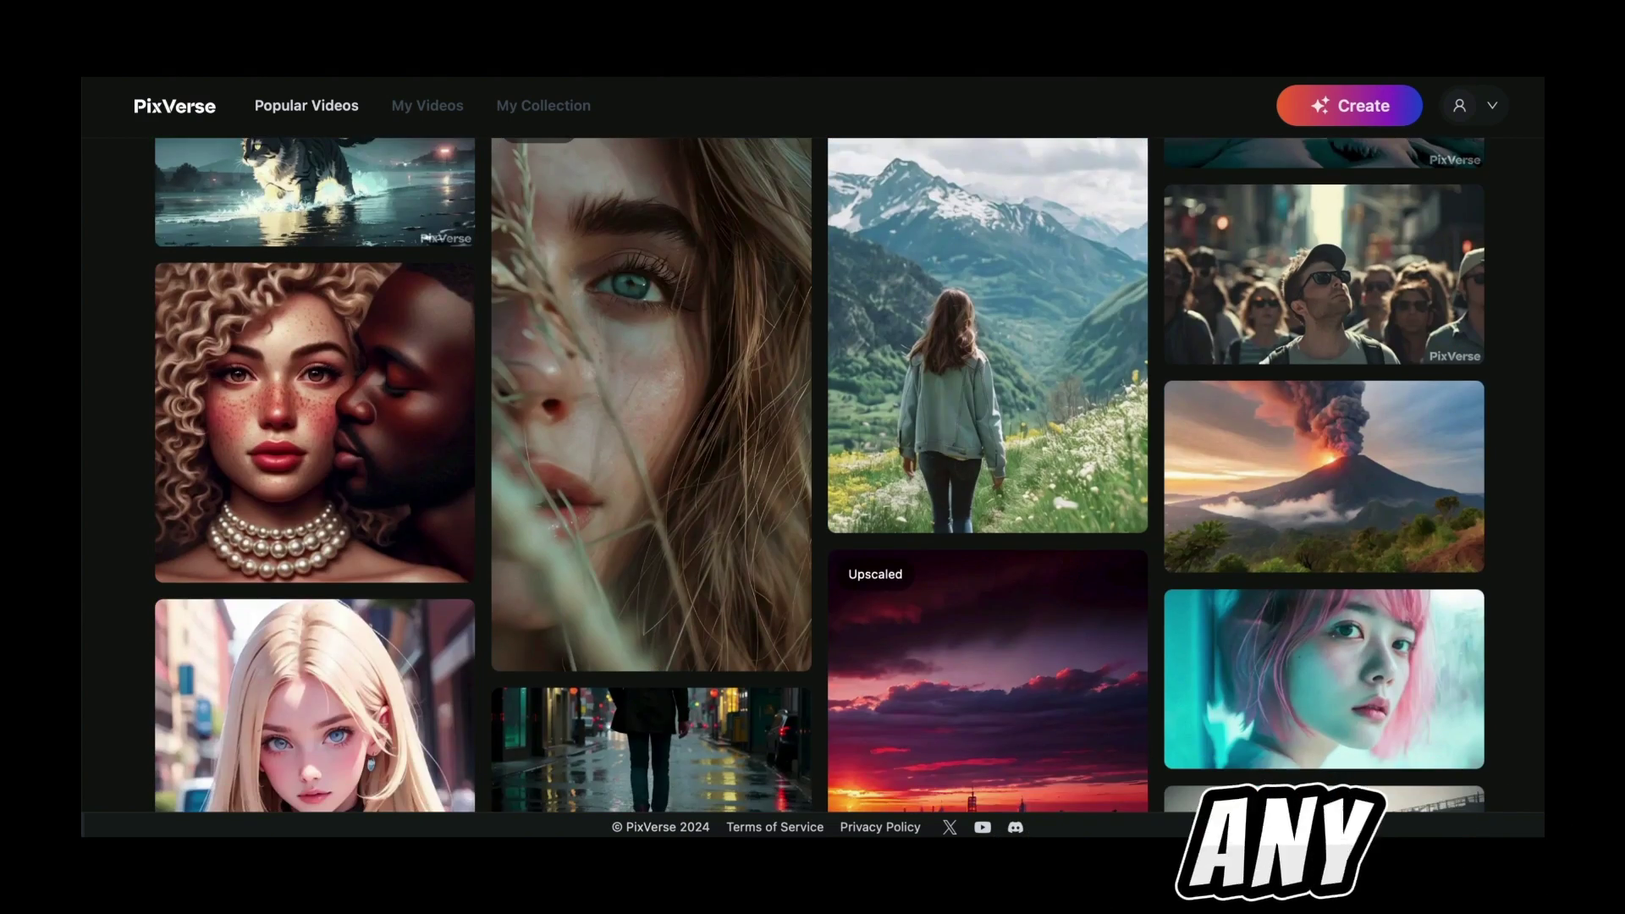
scroll(820, 474, "down", 5)
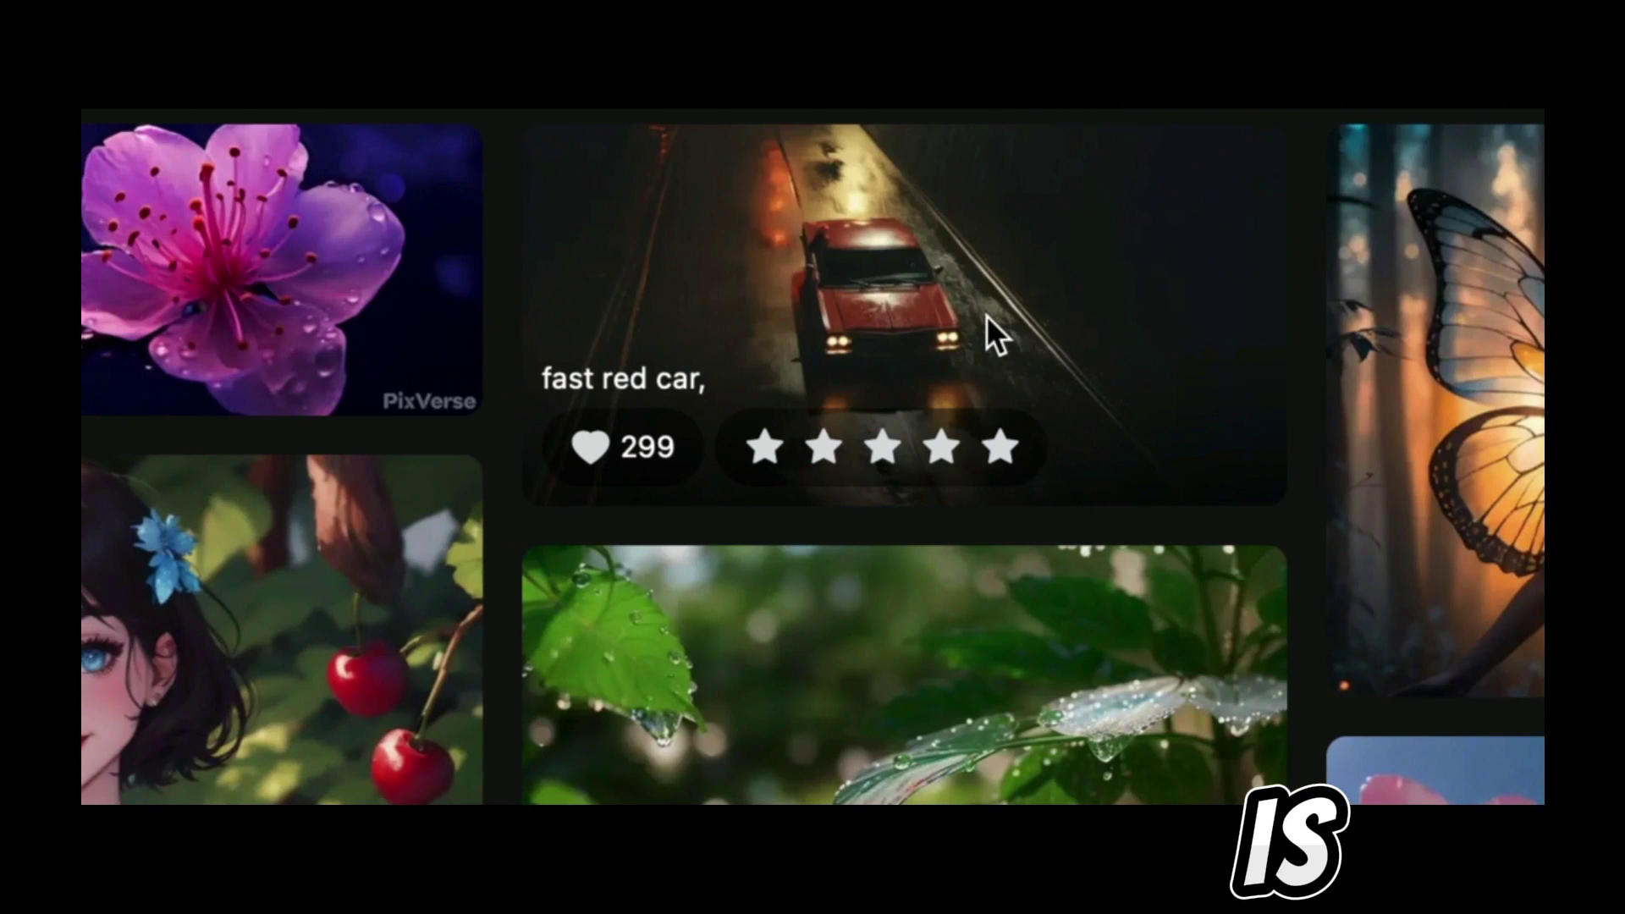
left_click(987, 315)
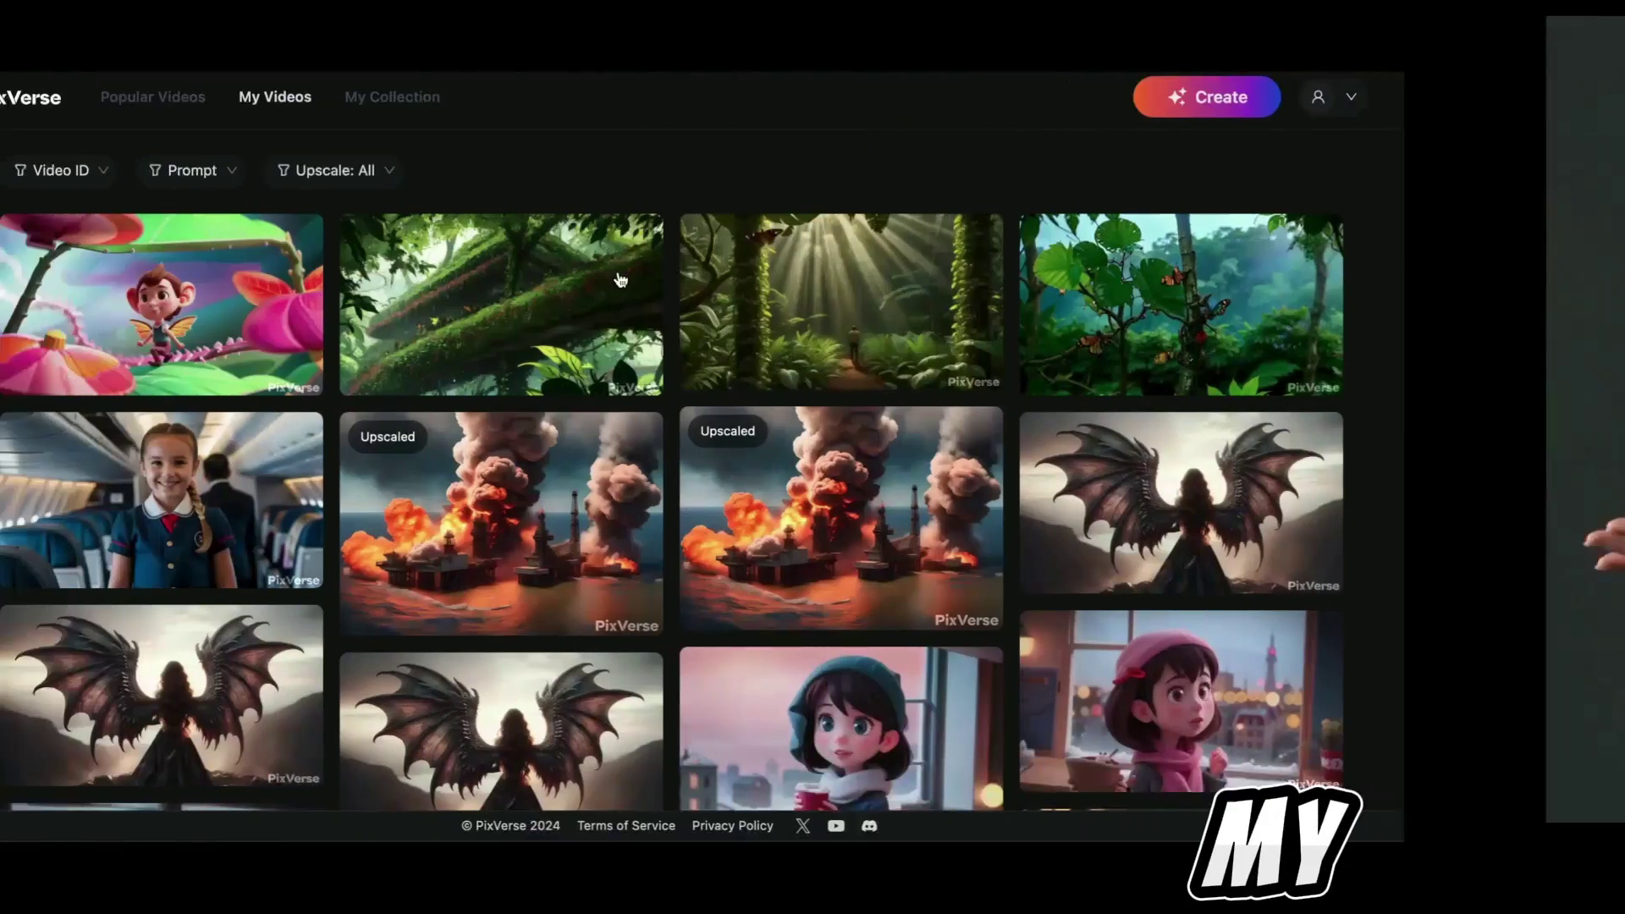
Open My Collection and browse the saved sea turtle, panda and astronaut videos
scroll(1514, 252, "down", 15)
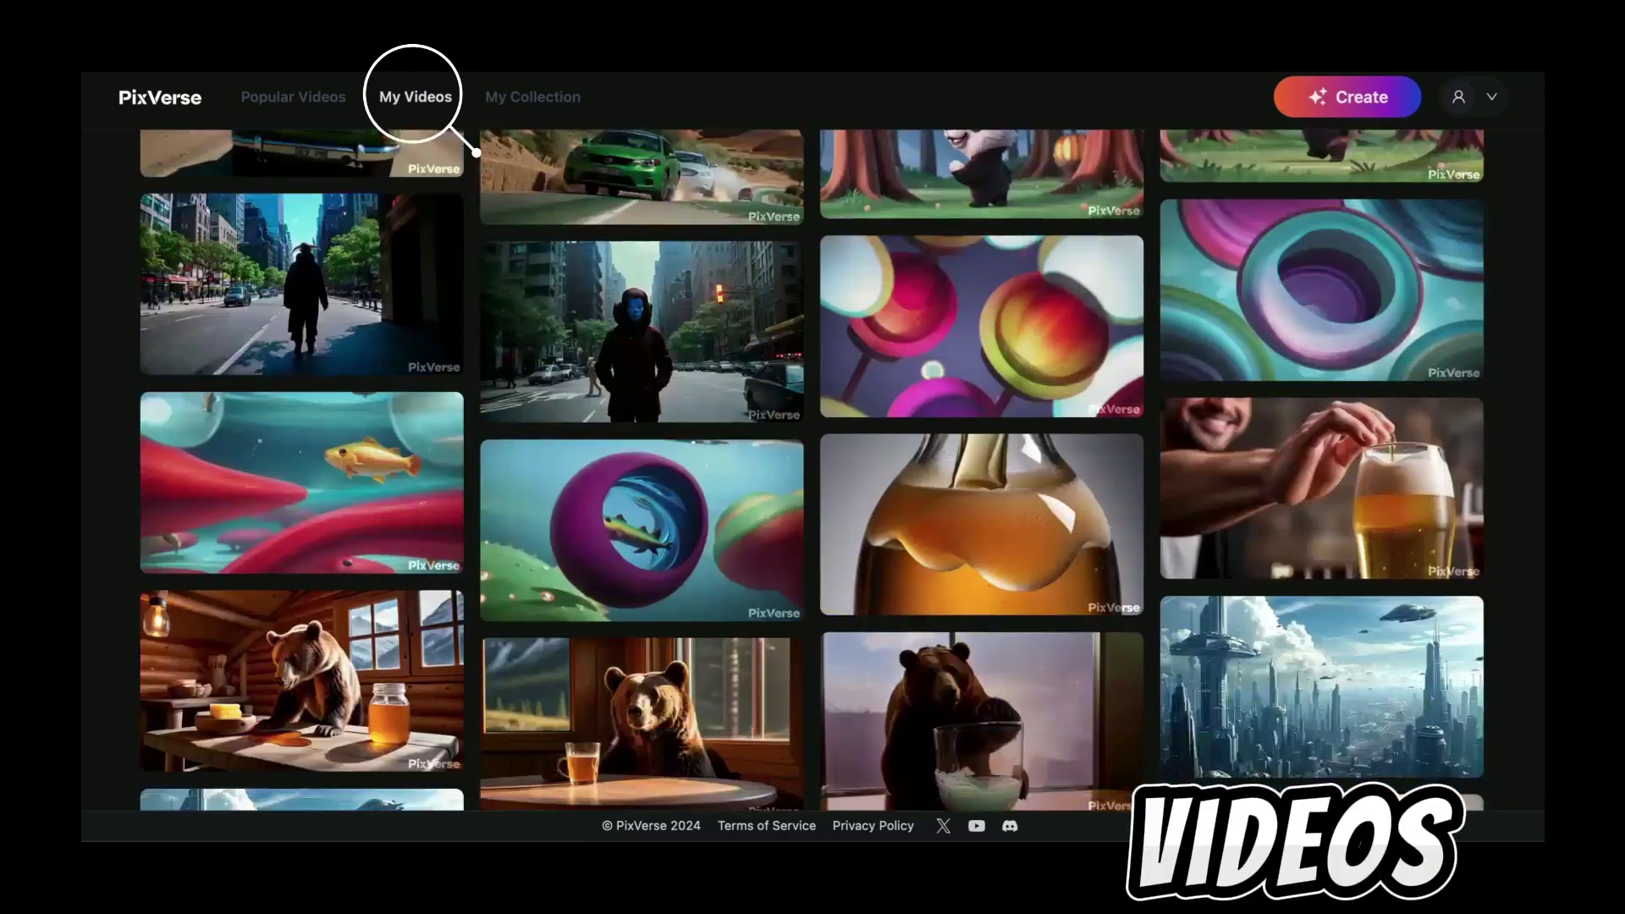
scroll(813, 470, "down", 8)
scroll(812, 470, "up", 10)
left_click(529, 97)
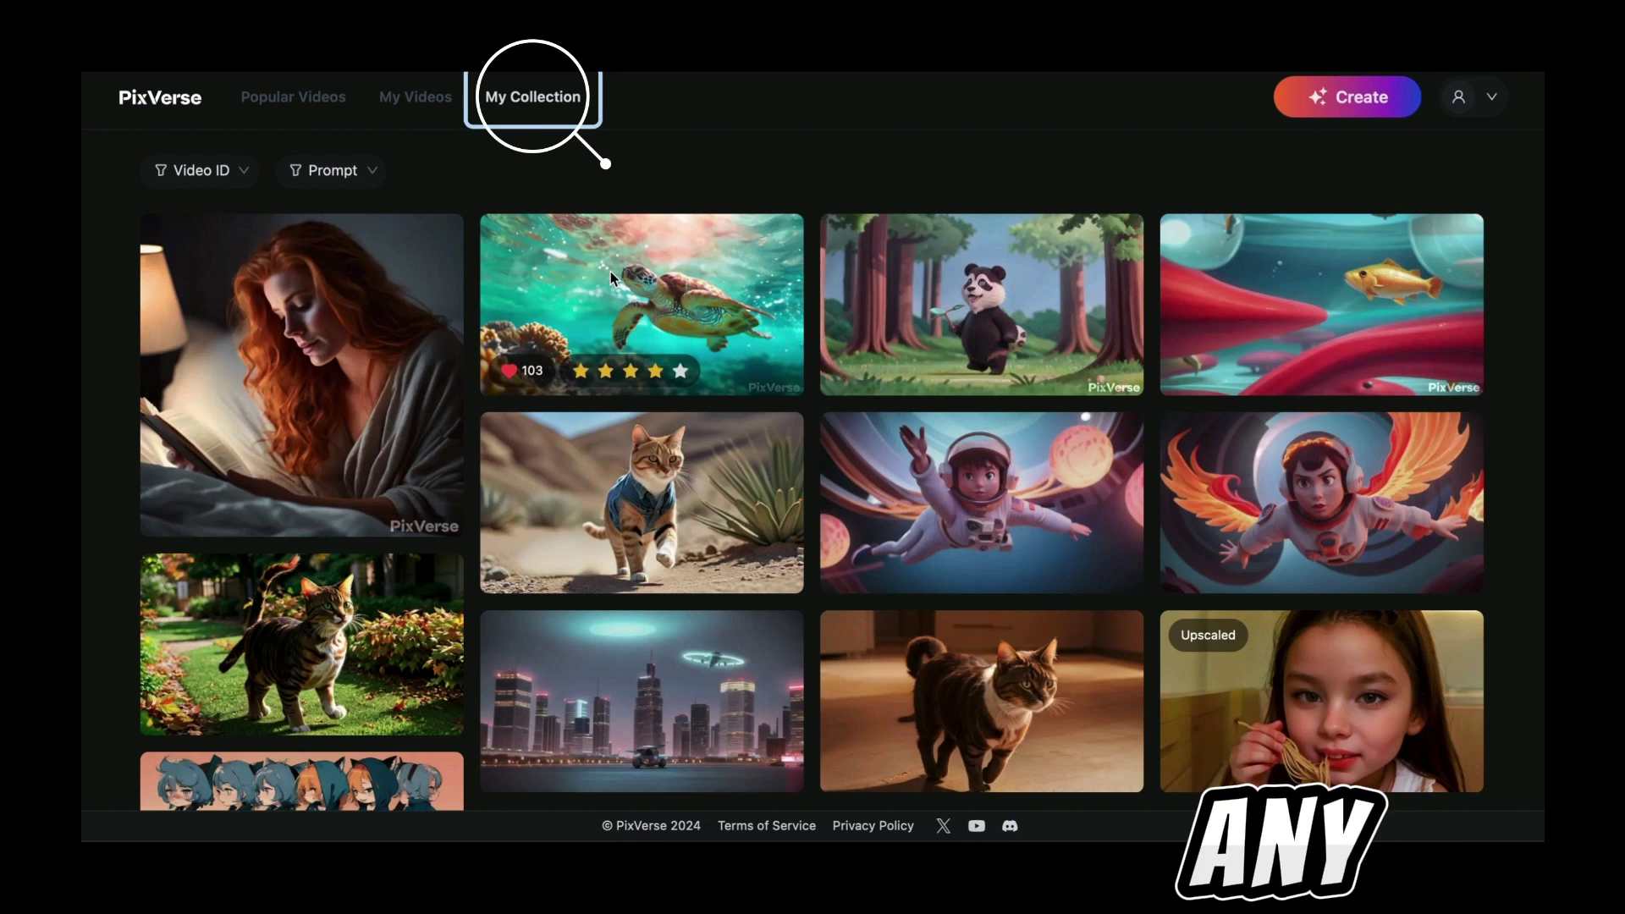
scroll(692, 197, "down", 8)
scroll(692, 197, "up", 7)
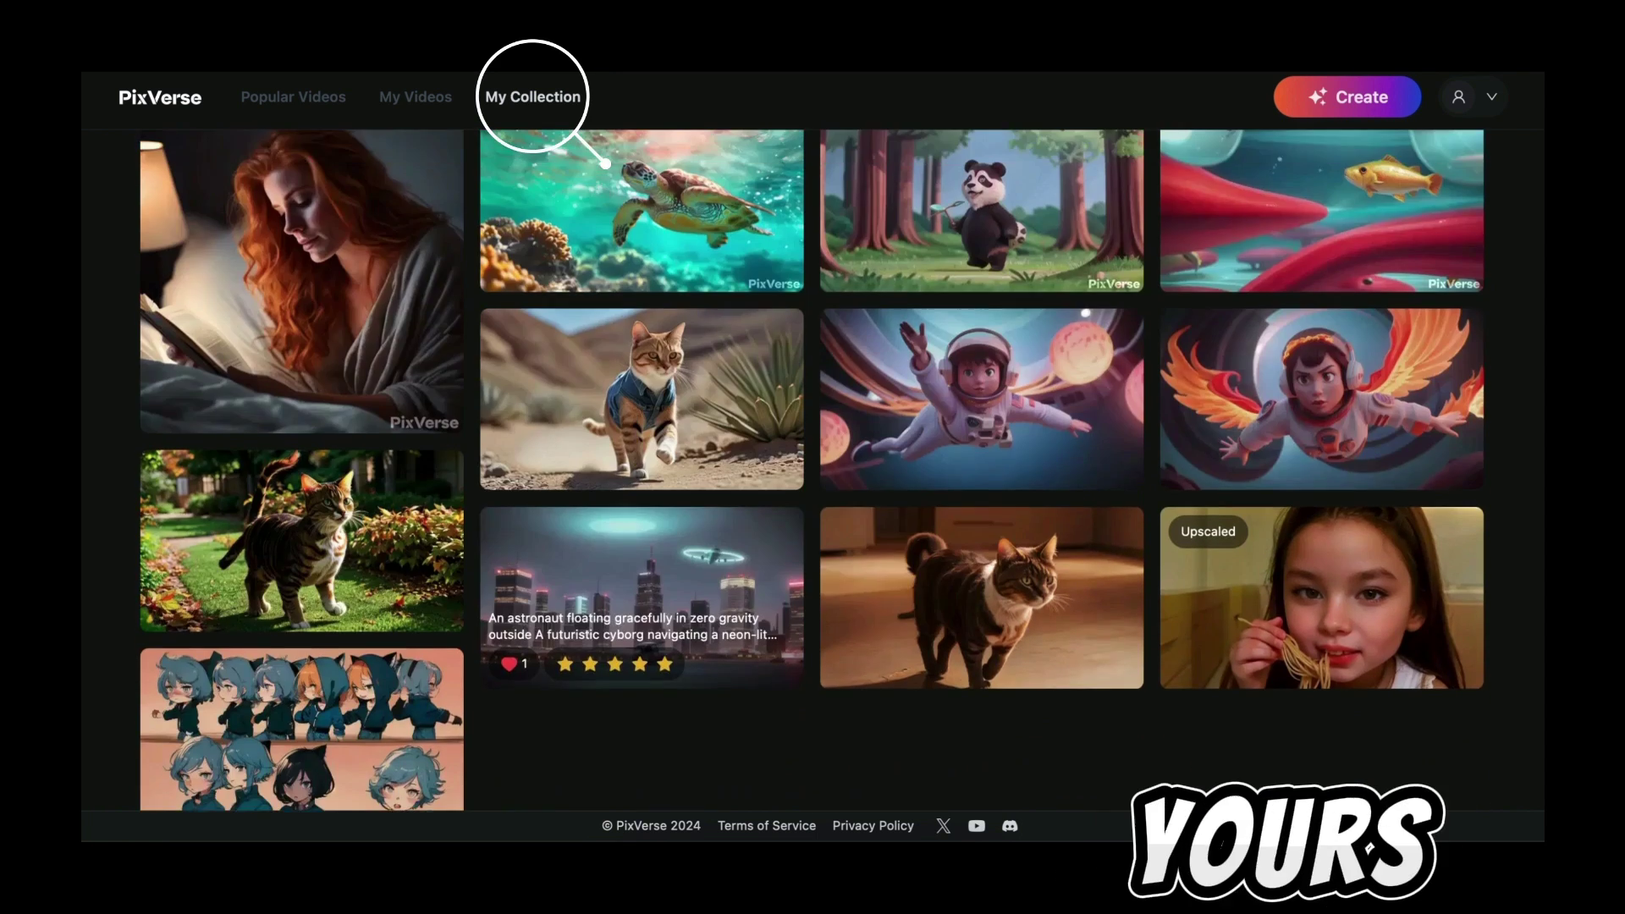
scroll(622, 286, "up", 2)
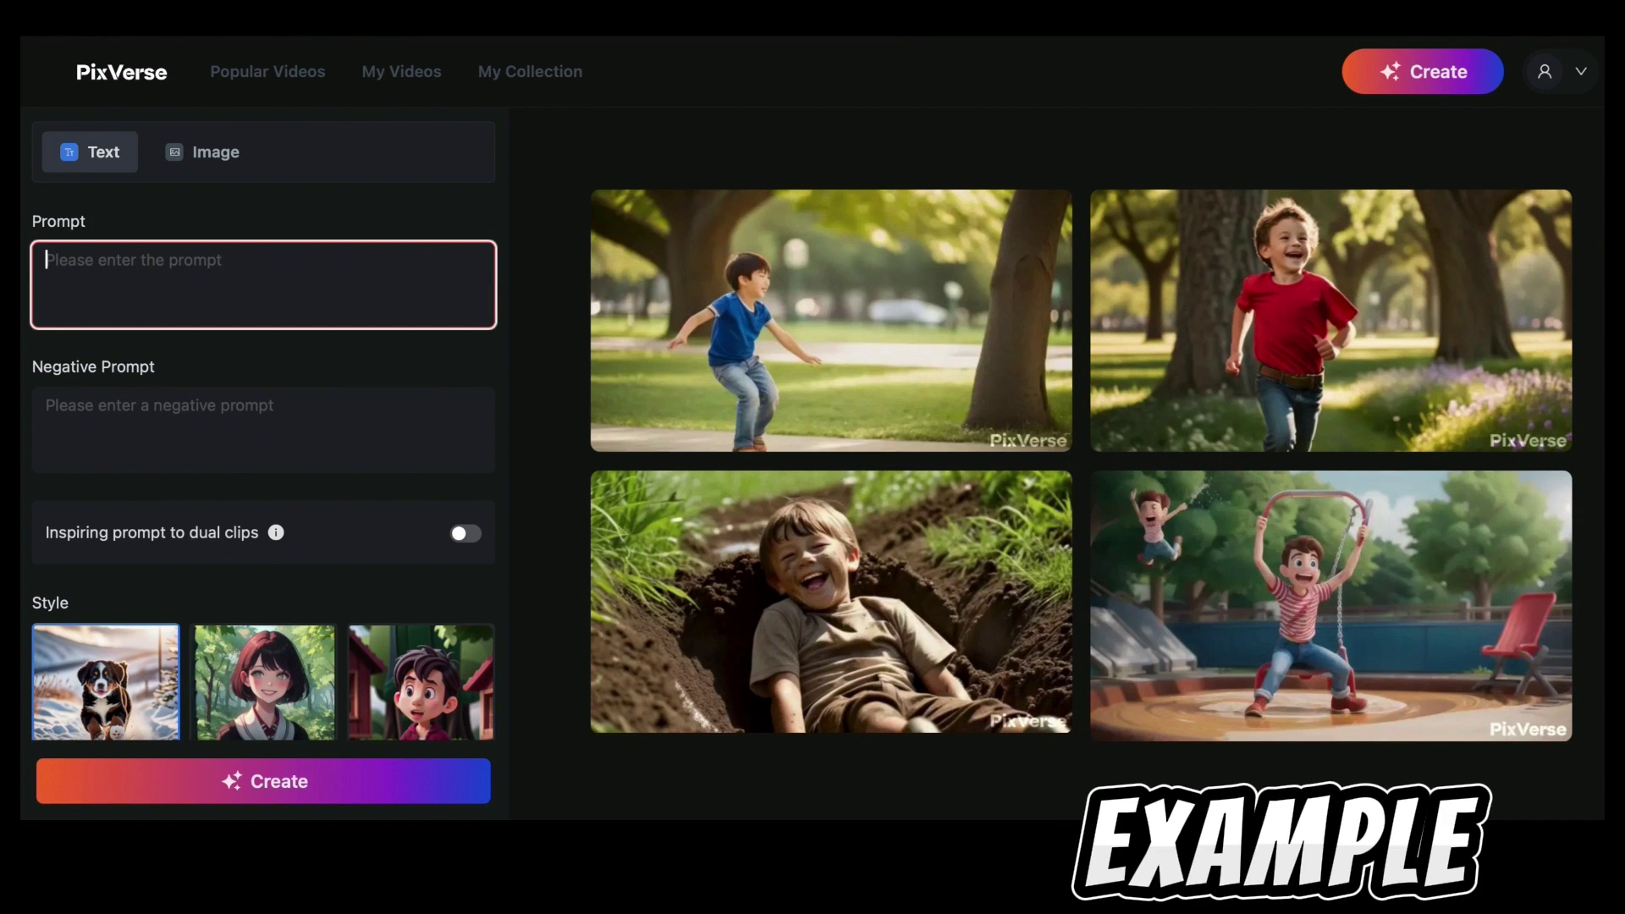
Paste the denim-jacket dog in New York prompt and the four-item negative prompt
type("a dog wearing a denim jacket walking in New York. clean, high-resolution, 8k, masterpiece")
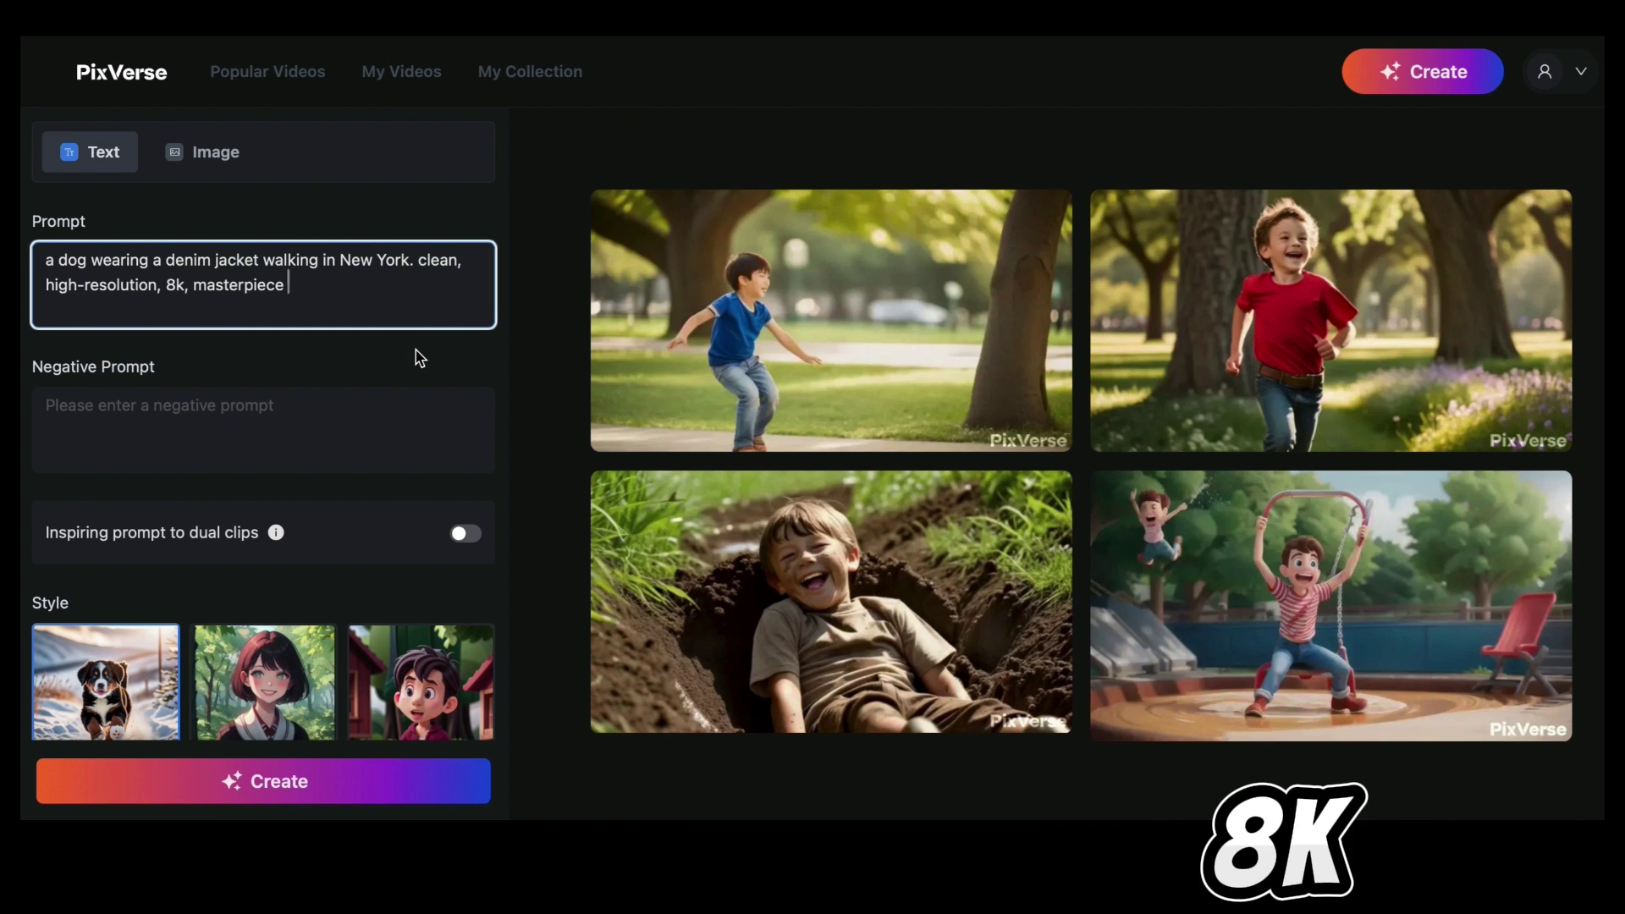
mouse_move(1285, 522)
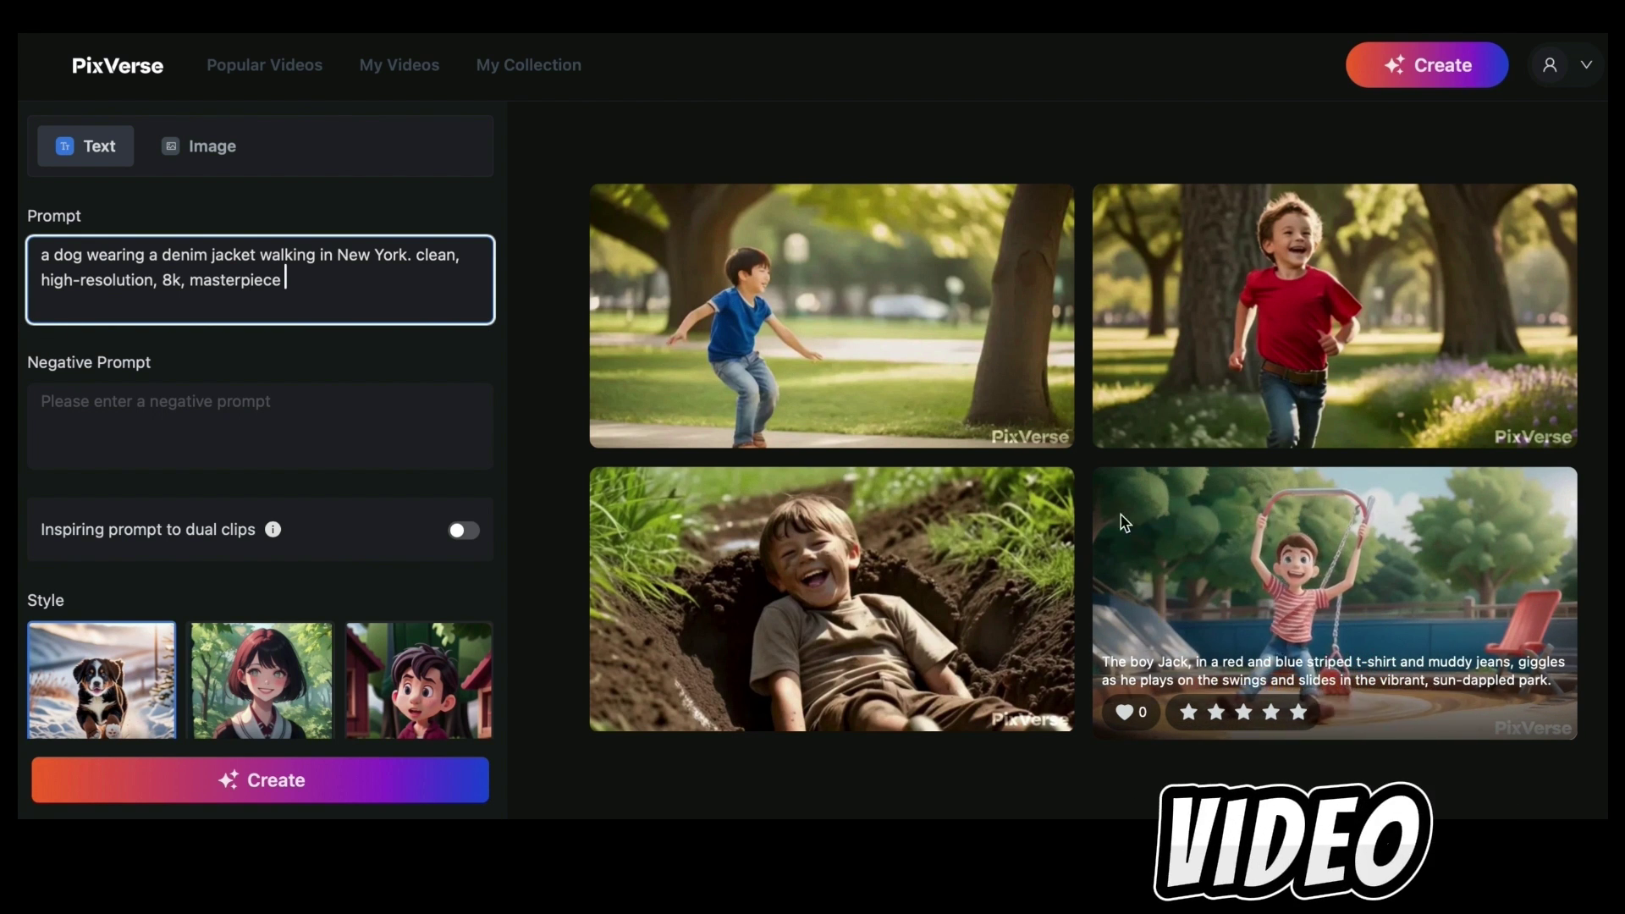
left_click(286, 424)
type("No Morphing, No Deformation, No Exaggerated Features, No Low-Resolution")
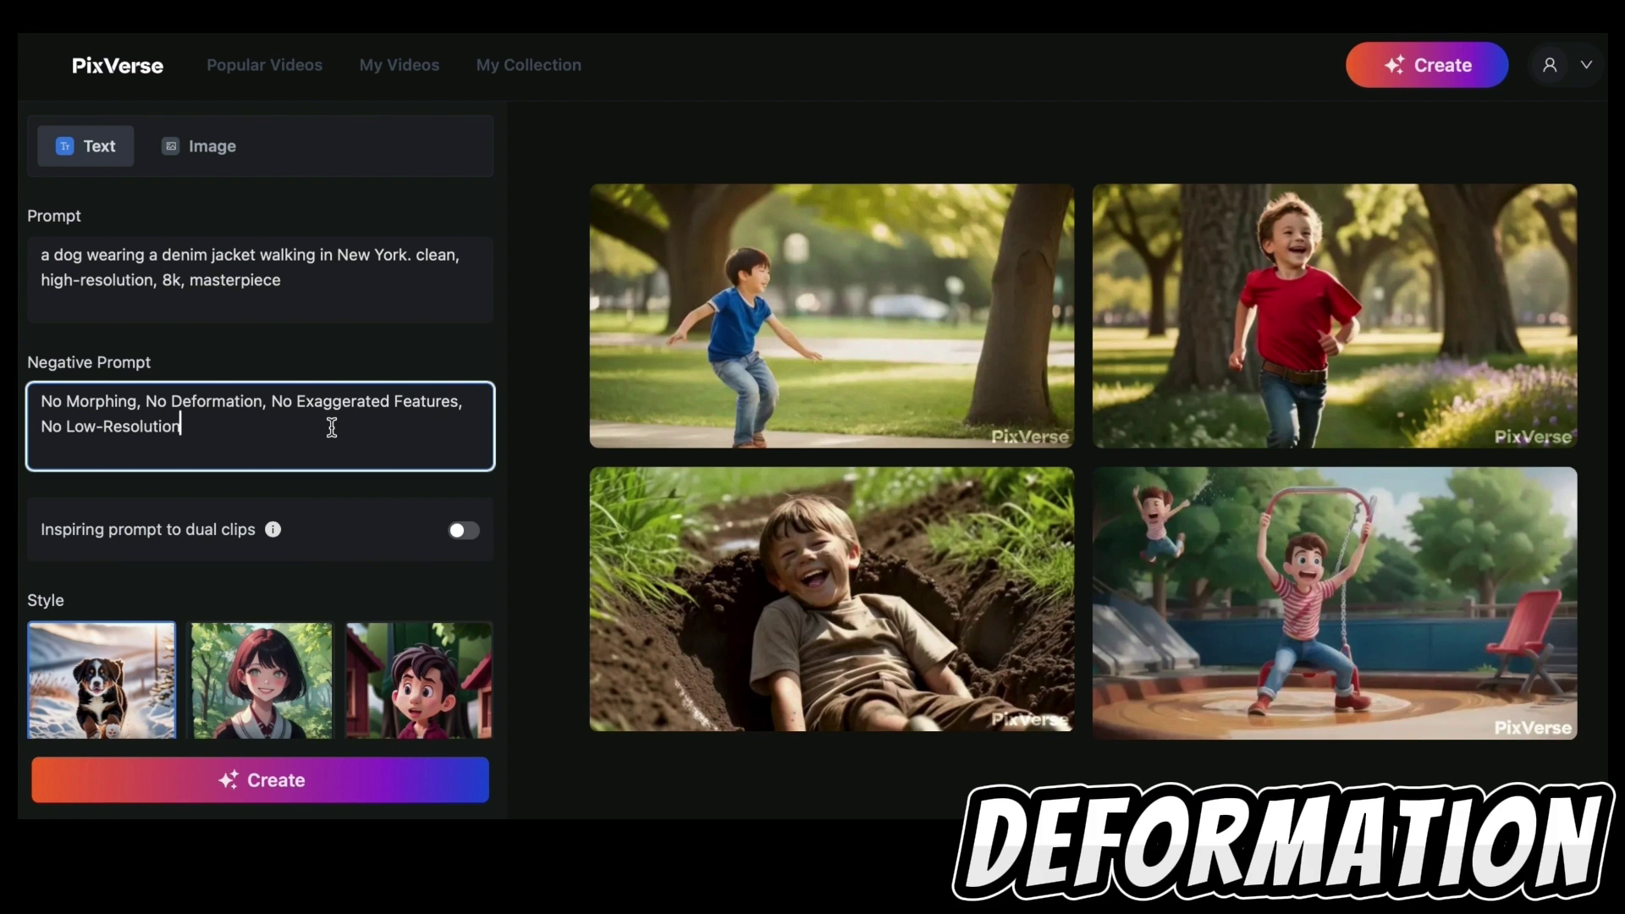
Finish the negative prompt and switch on Inspiring prompt to dual clips
left_click(328, 519)
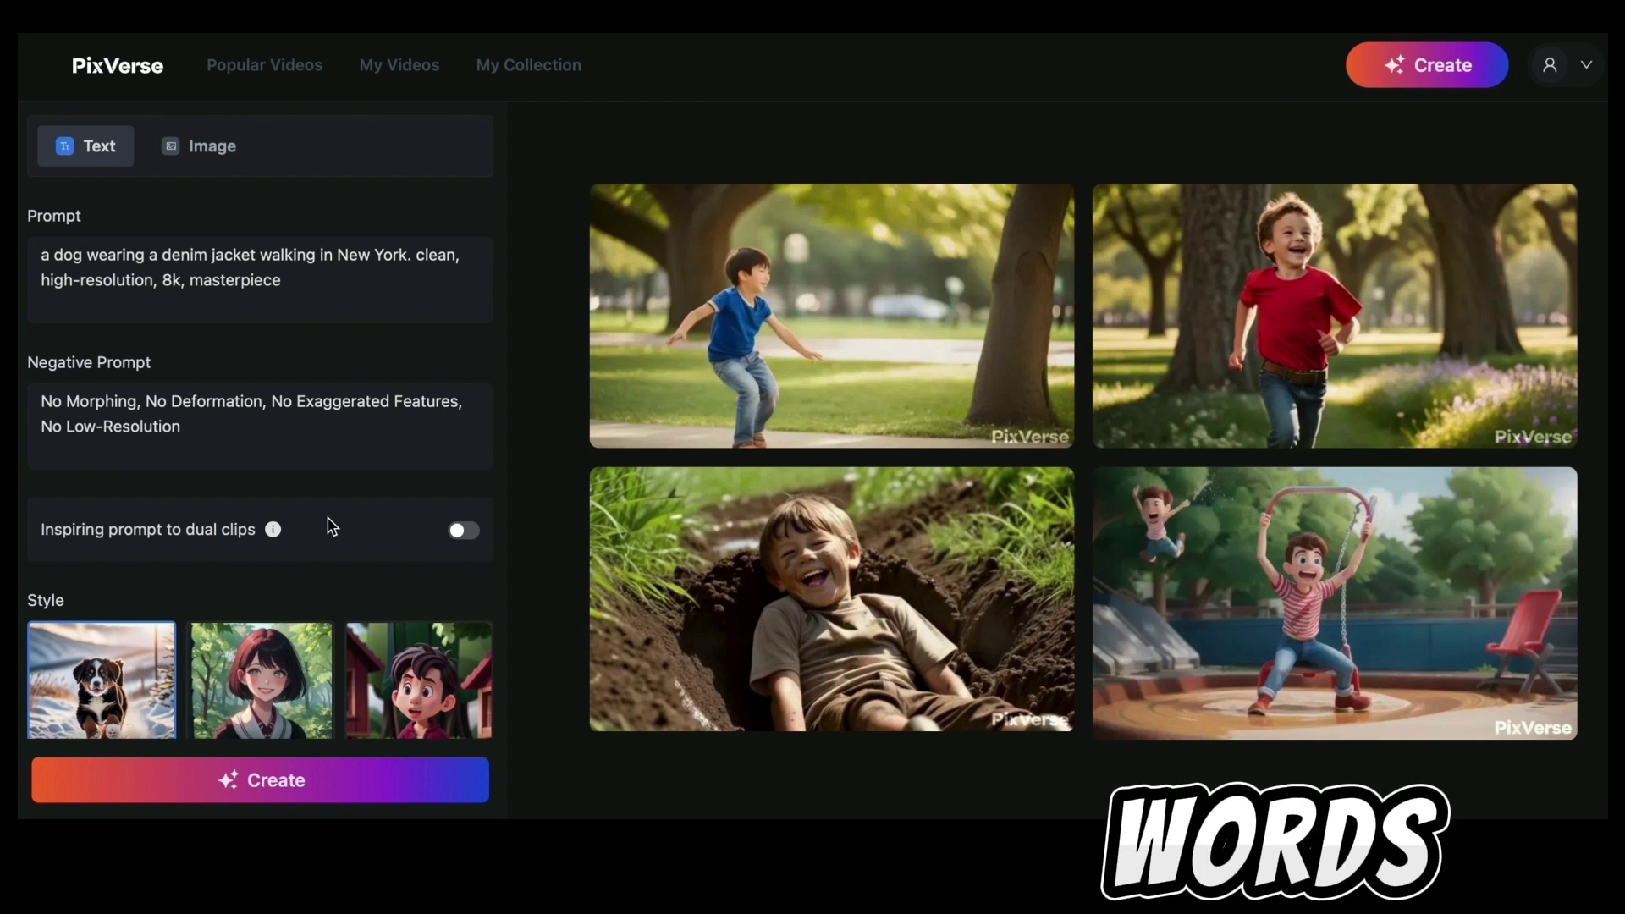
left_click(389, 435)
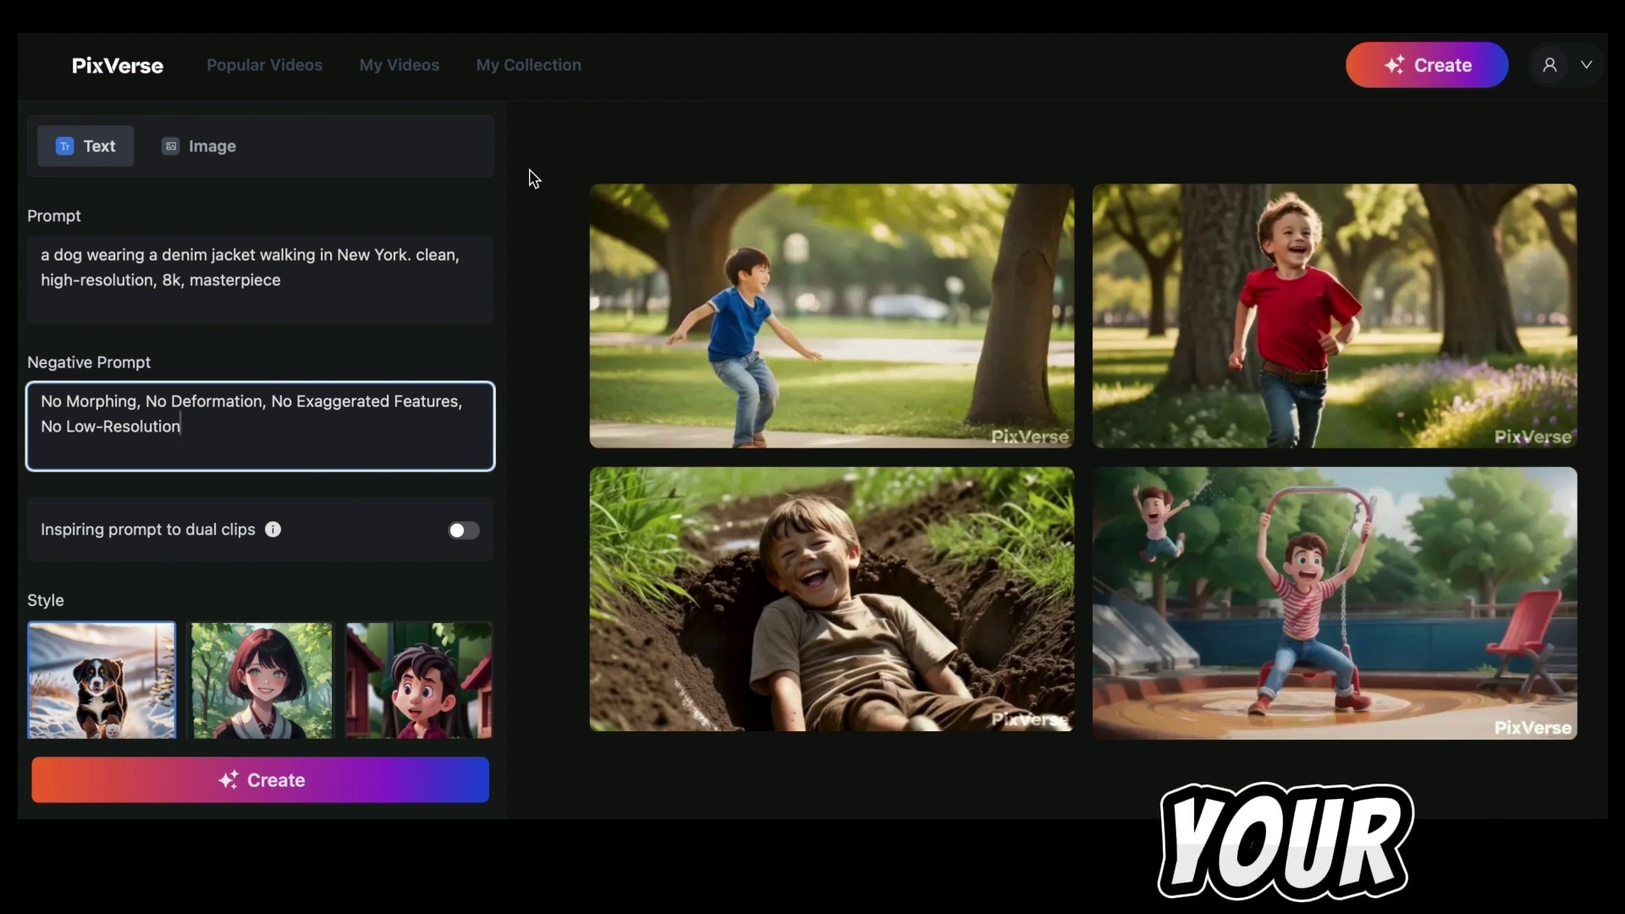
left_click(342, 540)
left_click(456, 528)
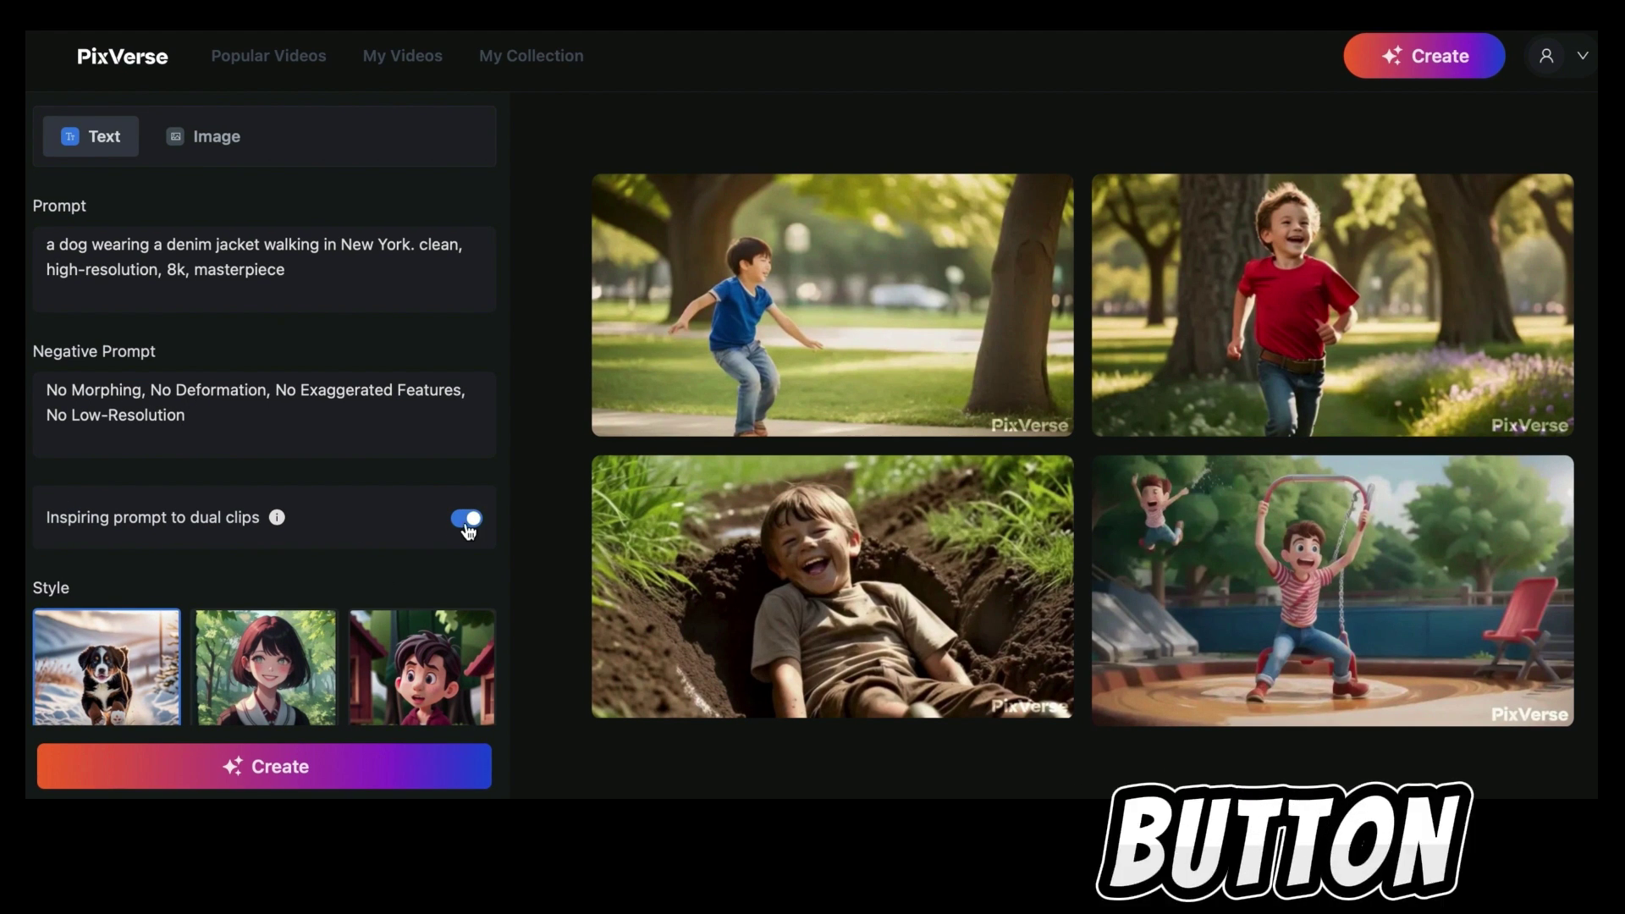
Leave Inspiring prompt to dual clips switched off and bring the Style choices into view
left_click(470, 521)
left_click(464, 519)
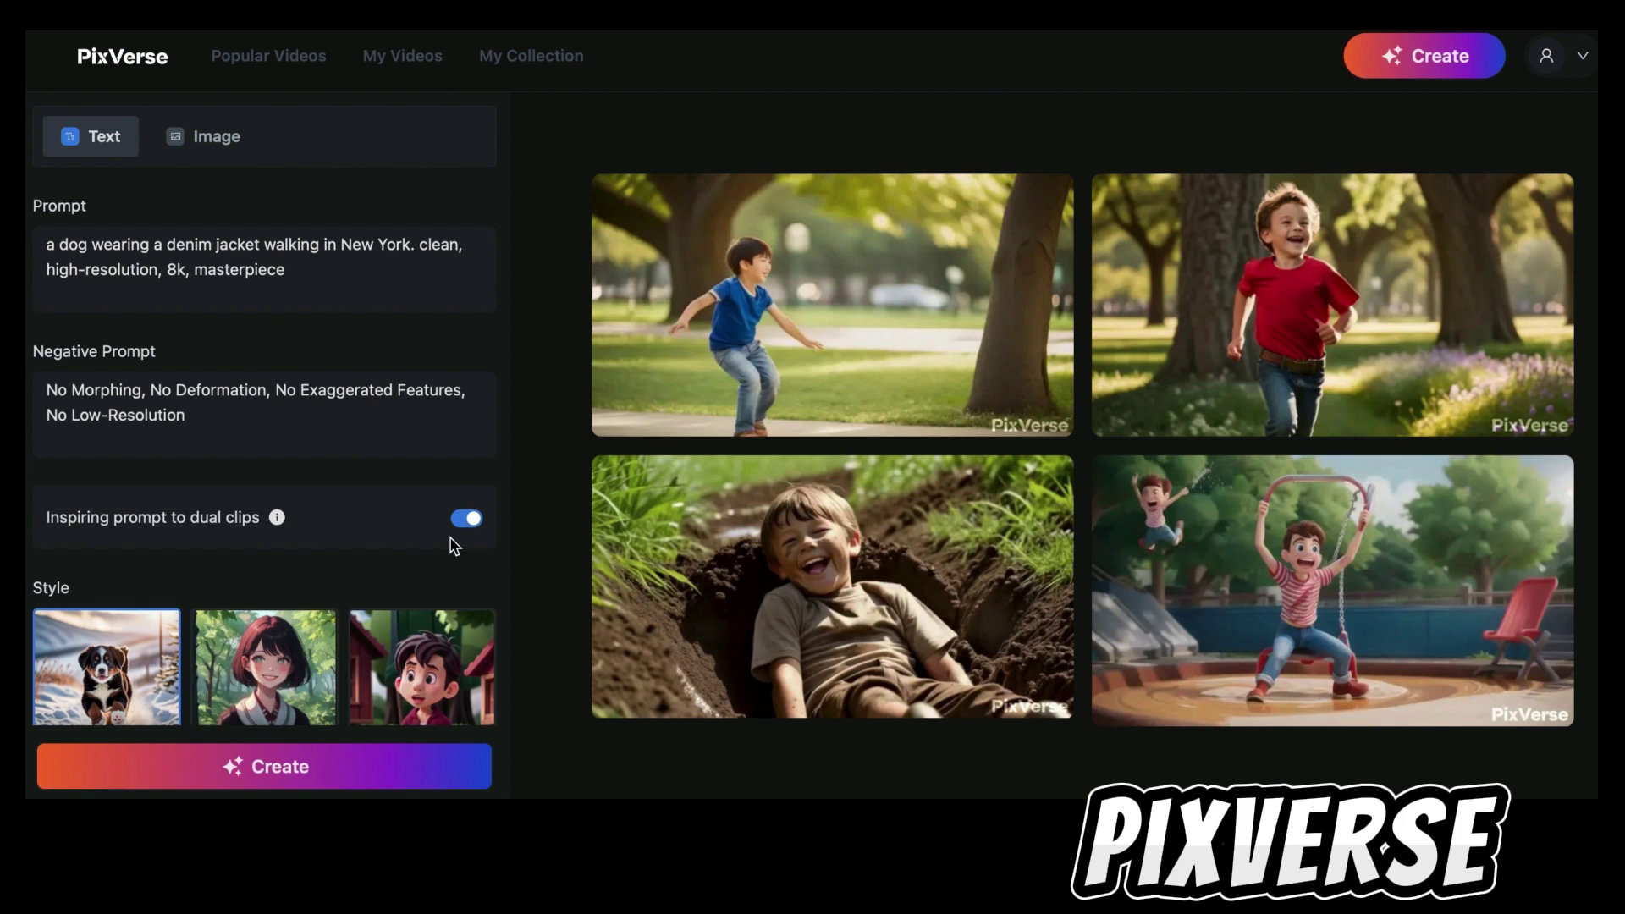
left_click(465, 519)
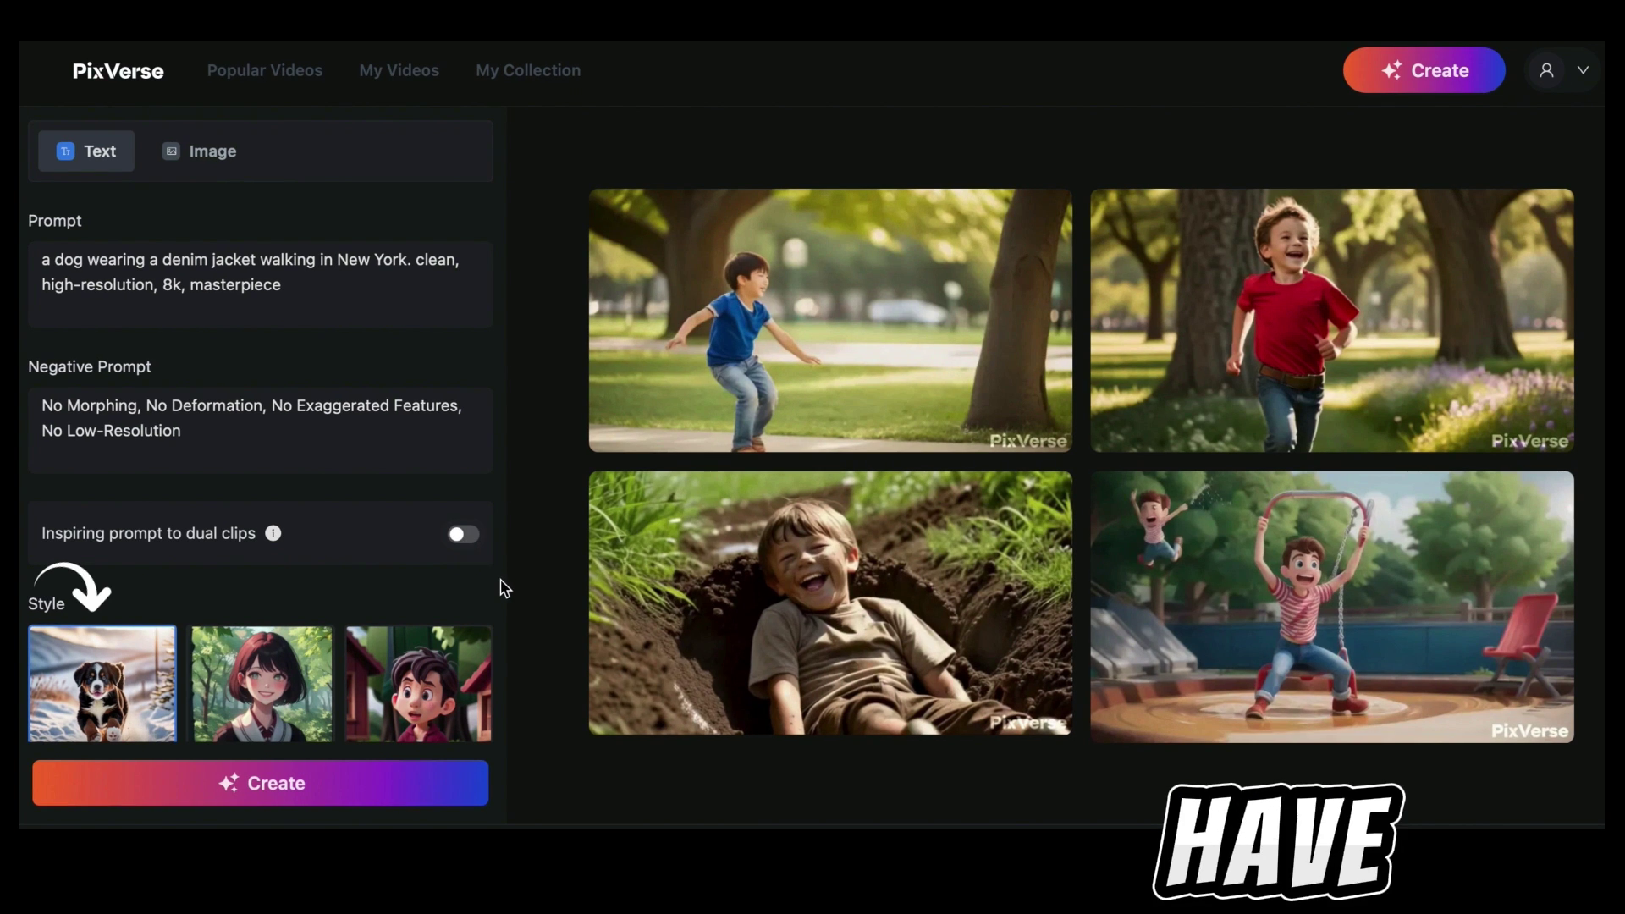
scroll(499, 590, "down", 4)
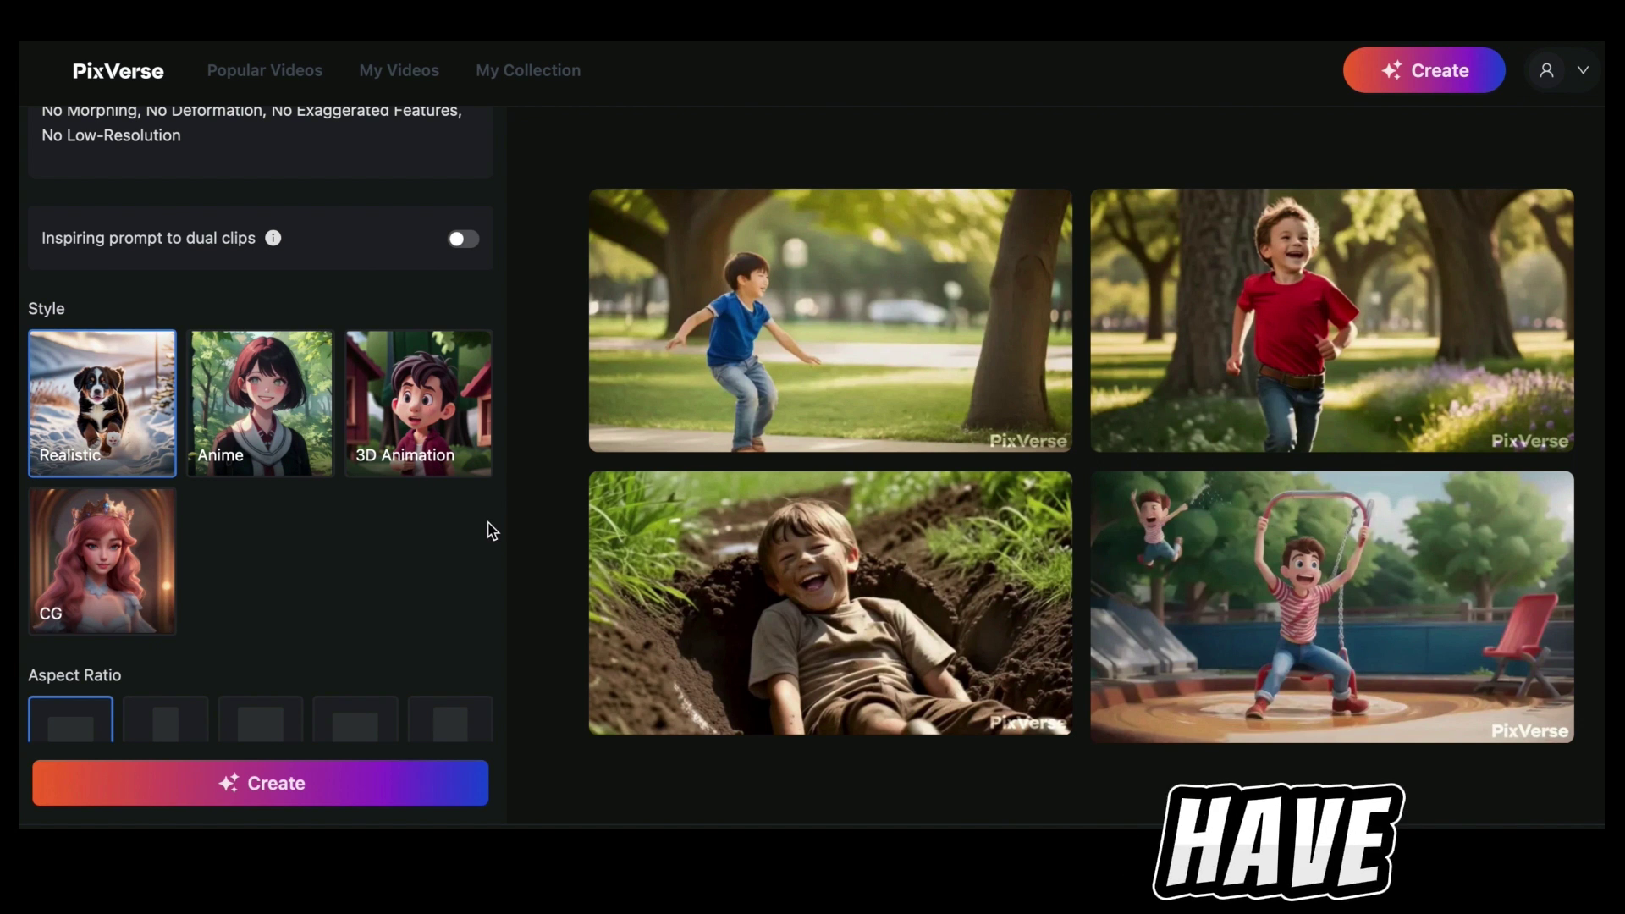
Try the 3:4, 4:3, 1:1 and 9:16 aspect ratios, then settle on 16:9
scroll(491, 531, "down", 3)
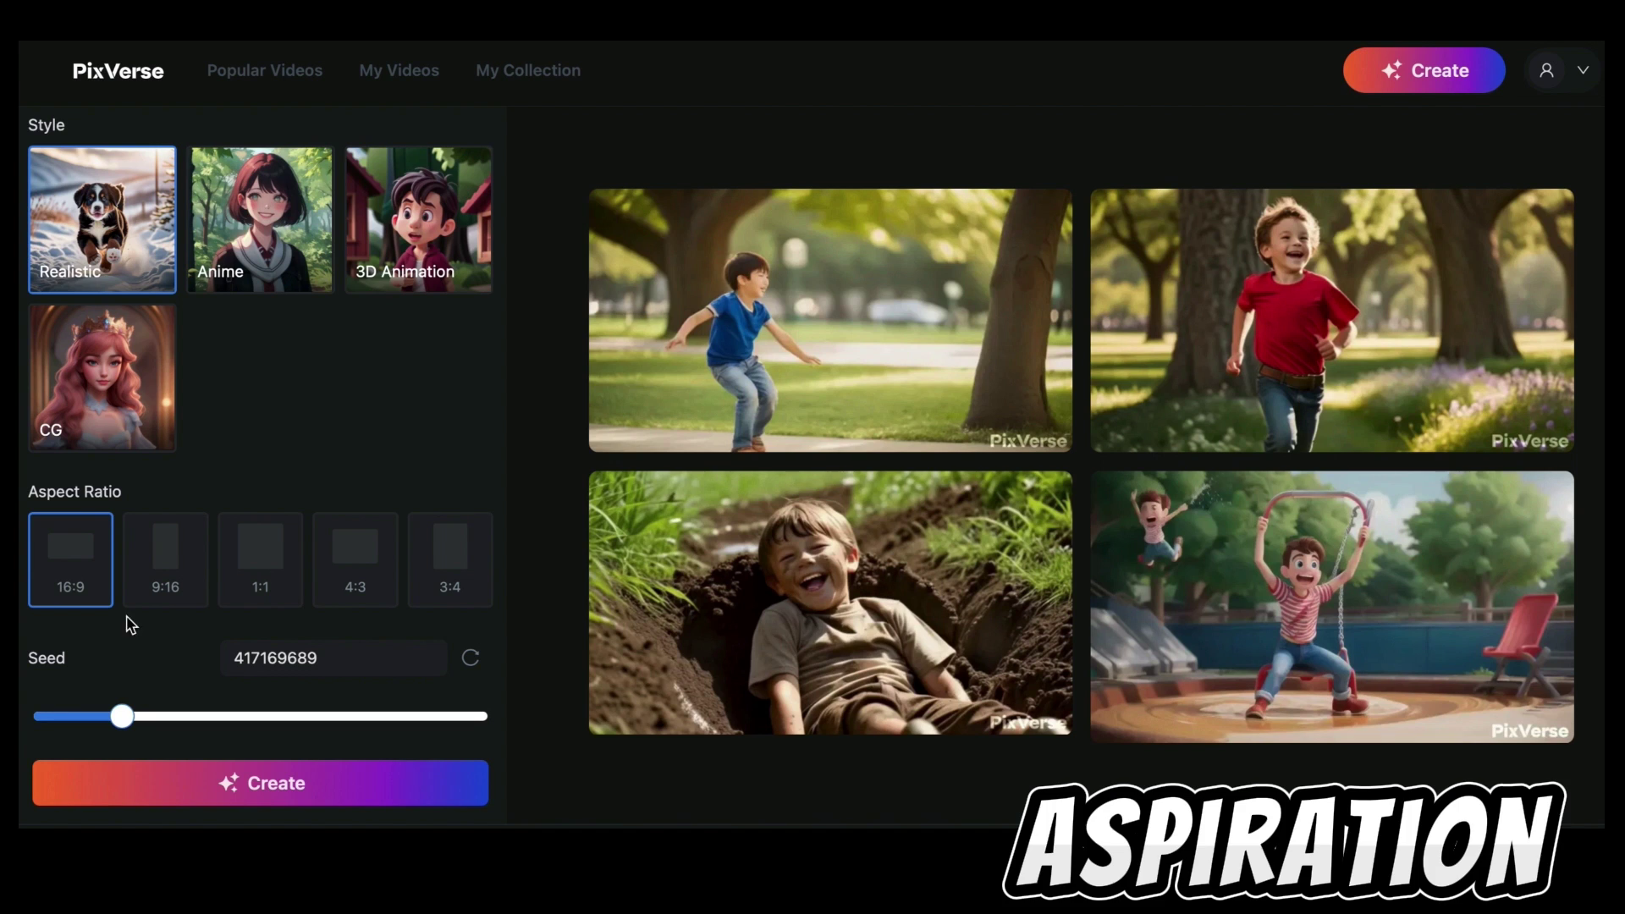
left_click(454, 554)
left_click(391, 553)
left_click(239, 550)
left_click(138, 555)
left_click(71, 560)
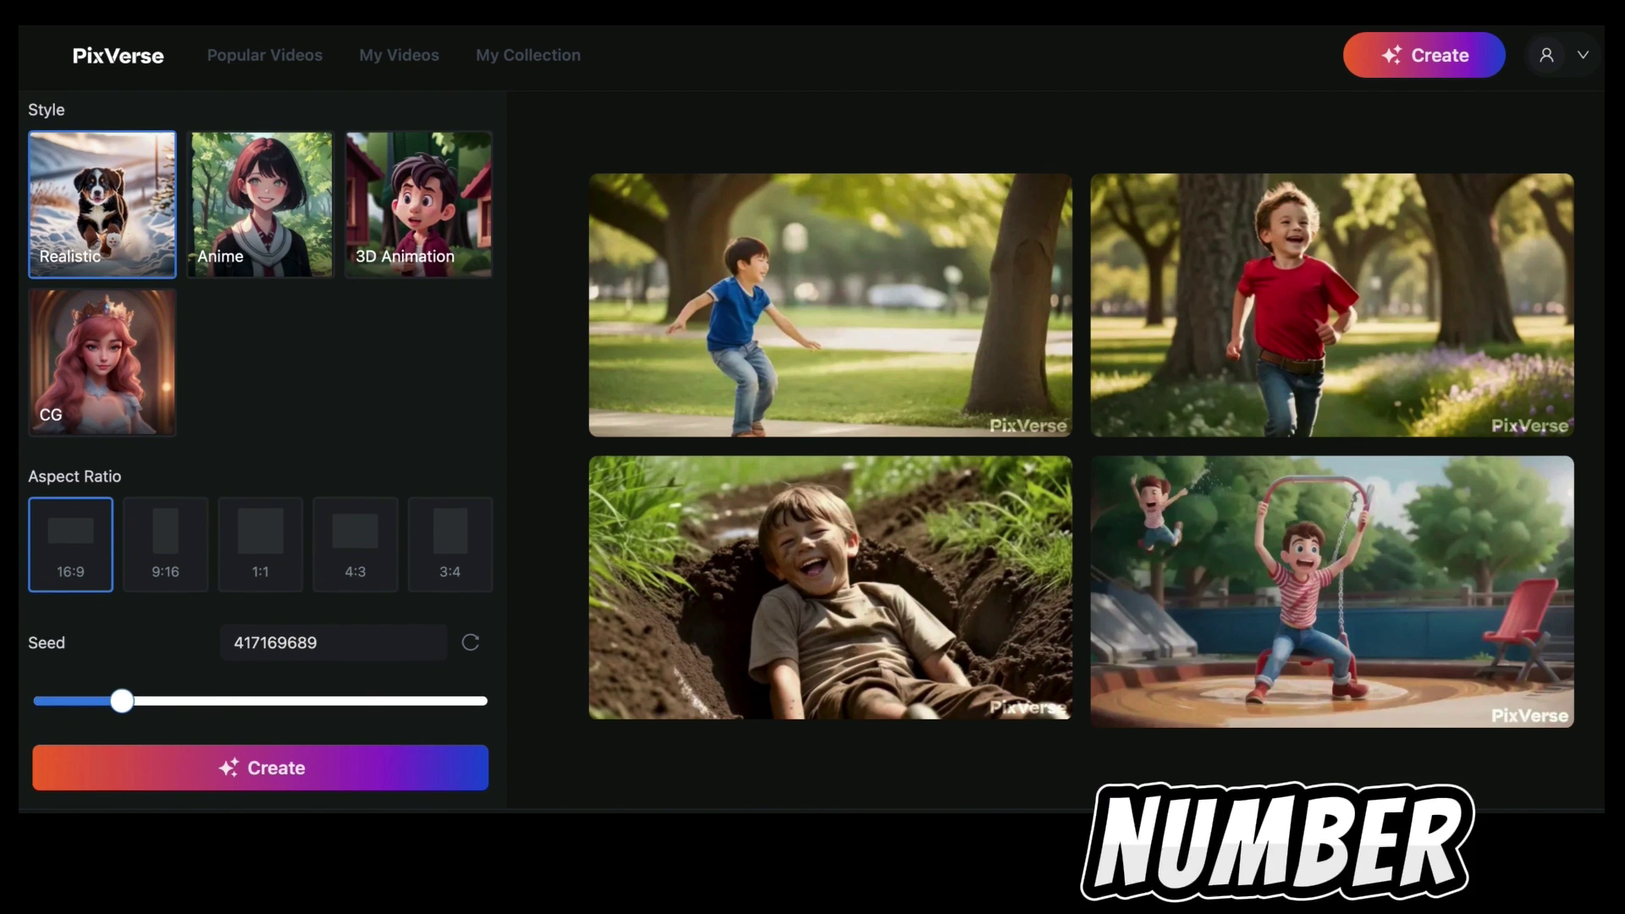
Move the seed to a new low value and generate the denim-jacket dog video
mouse_move(120, 704)
left_click_drag(120, 704, 440, 704)
left_click_drag(442, 704, 250, 725)
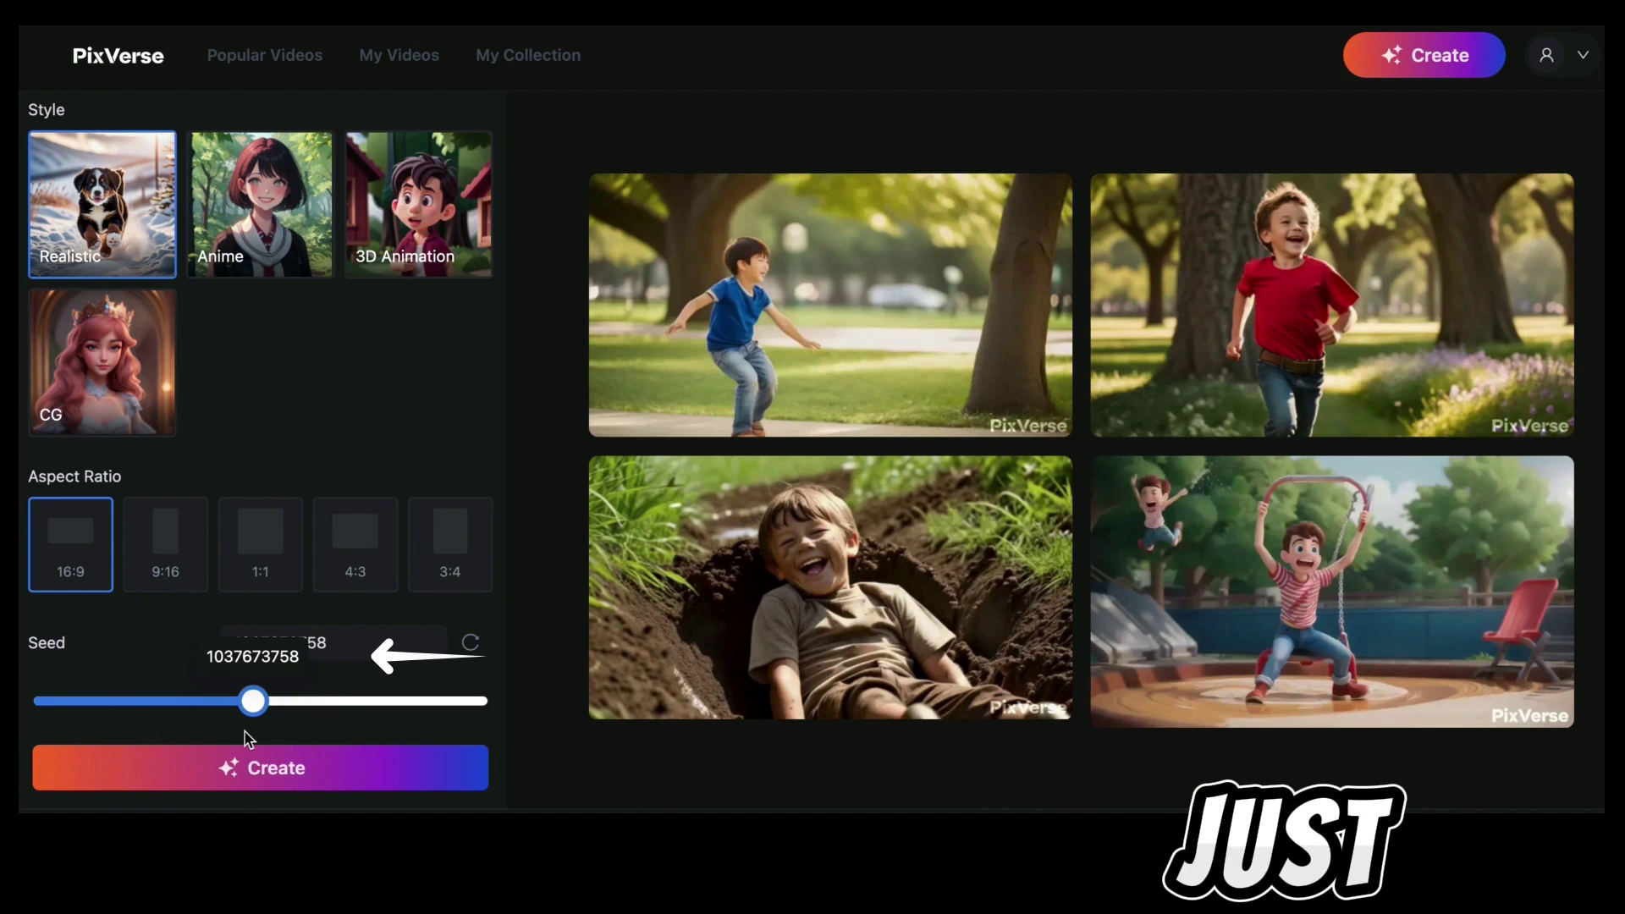
left_click(390, 774)
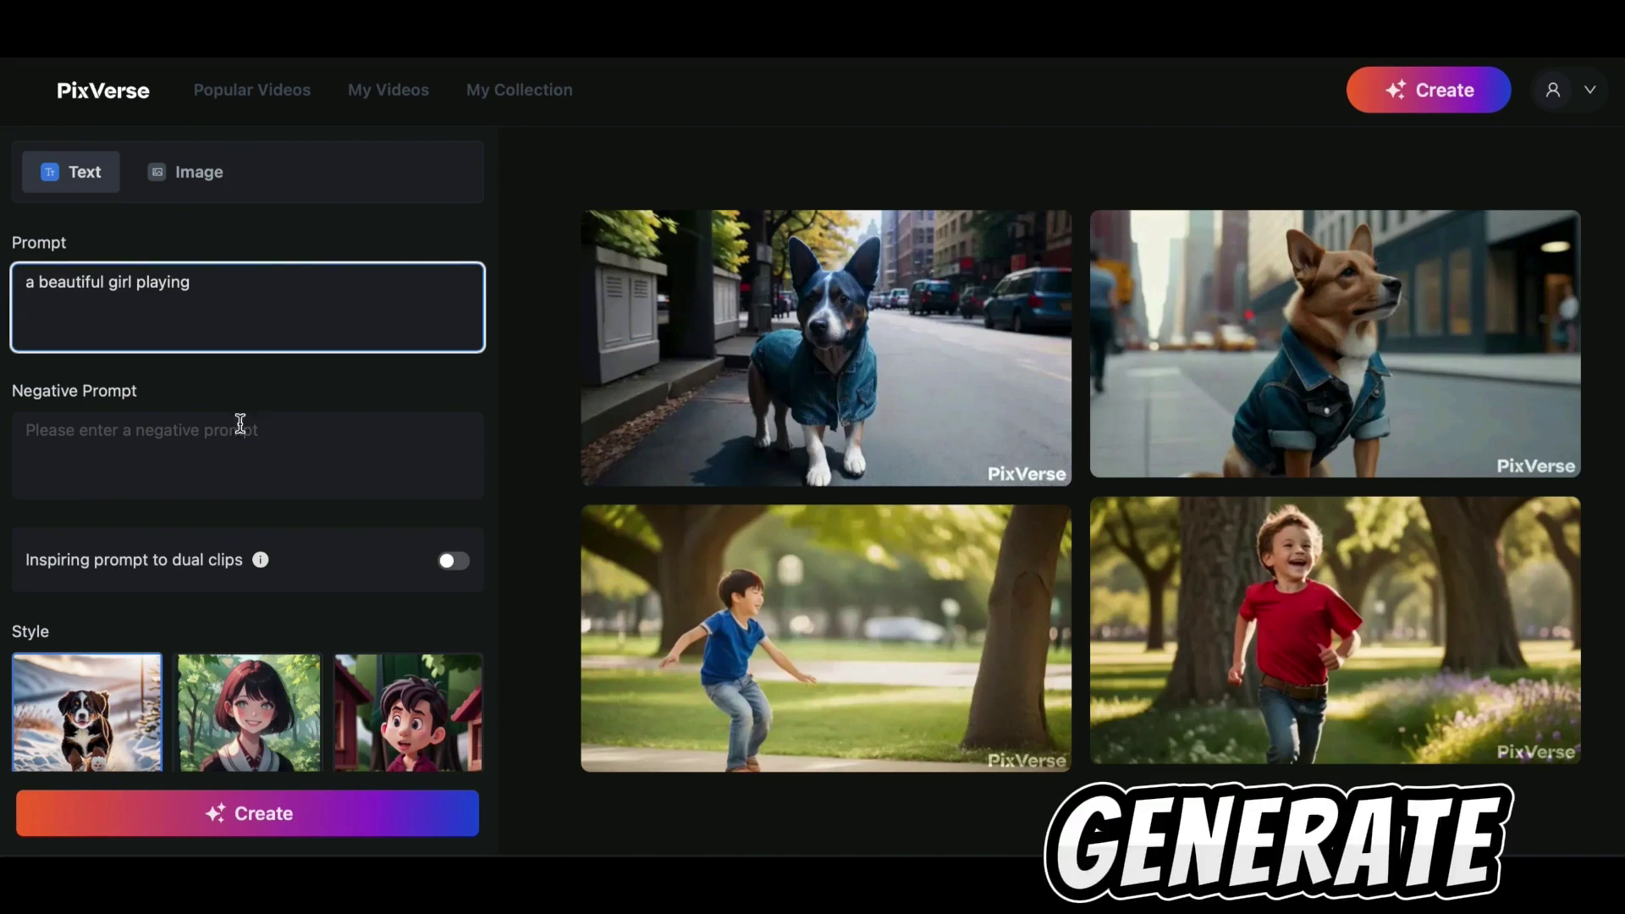
Add the no-morphing negative prompt and generate the Anime-style girl video
left_click(240, 423)
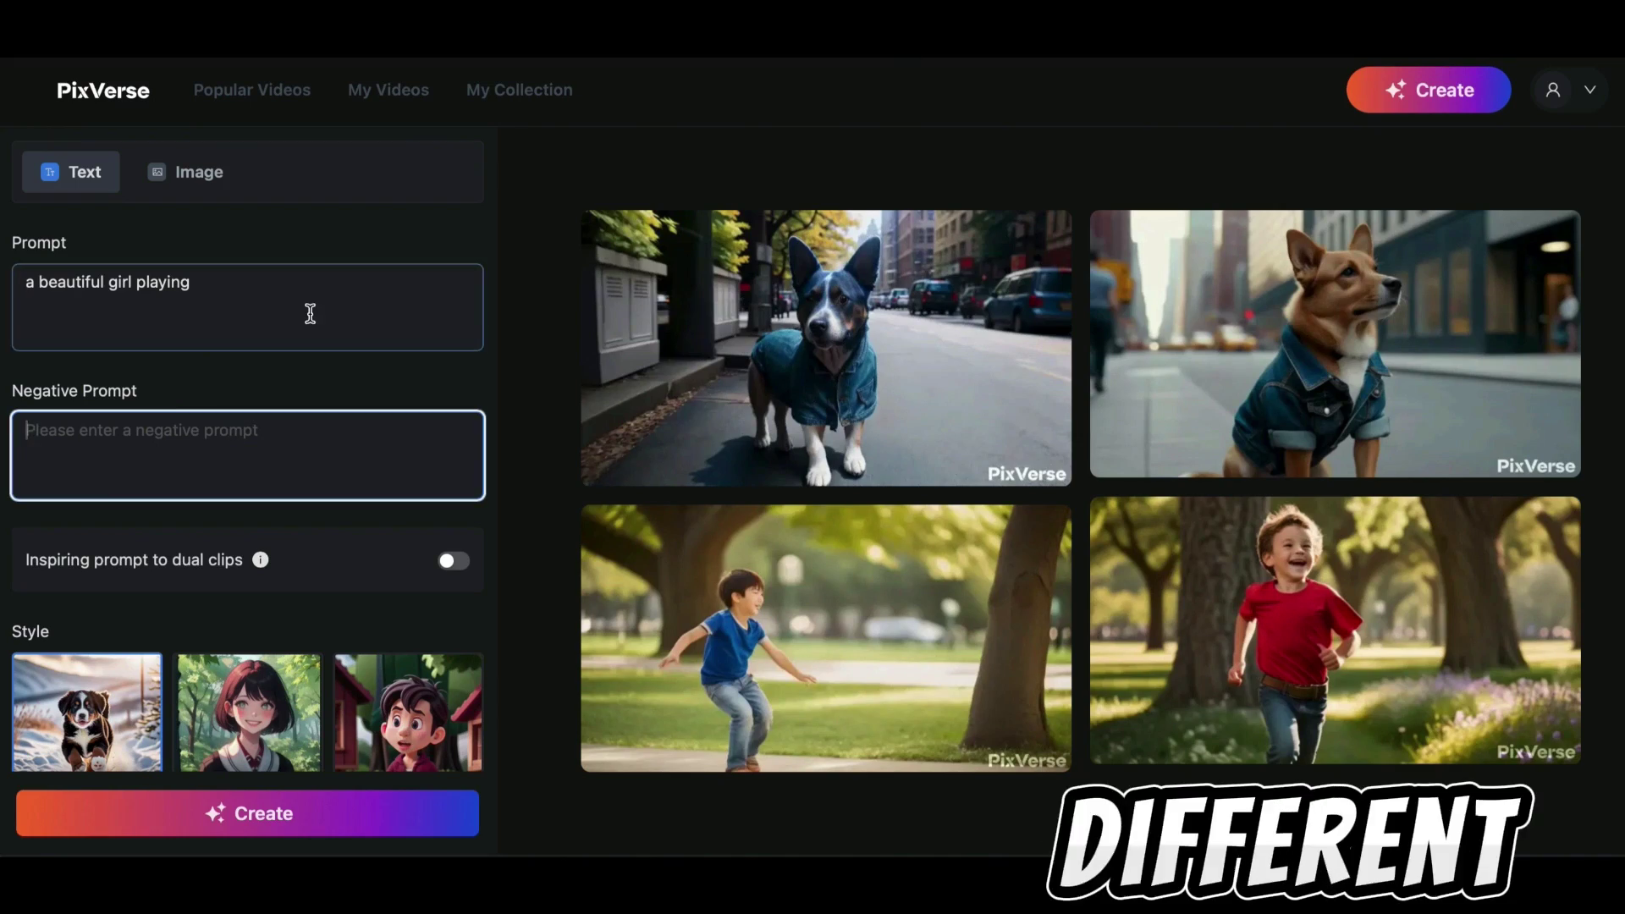
type("No Morphing, No Deformation, No Exaggerated Features, No Low-Resolution")
scroll(127, 508, "down", 5)
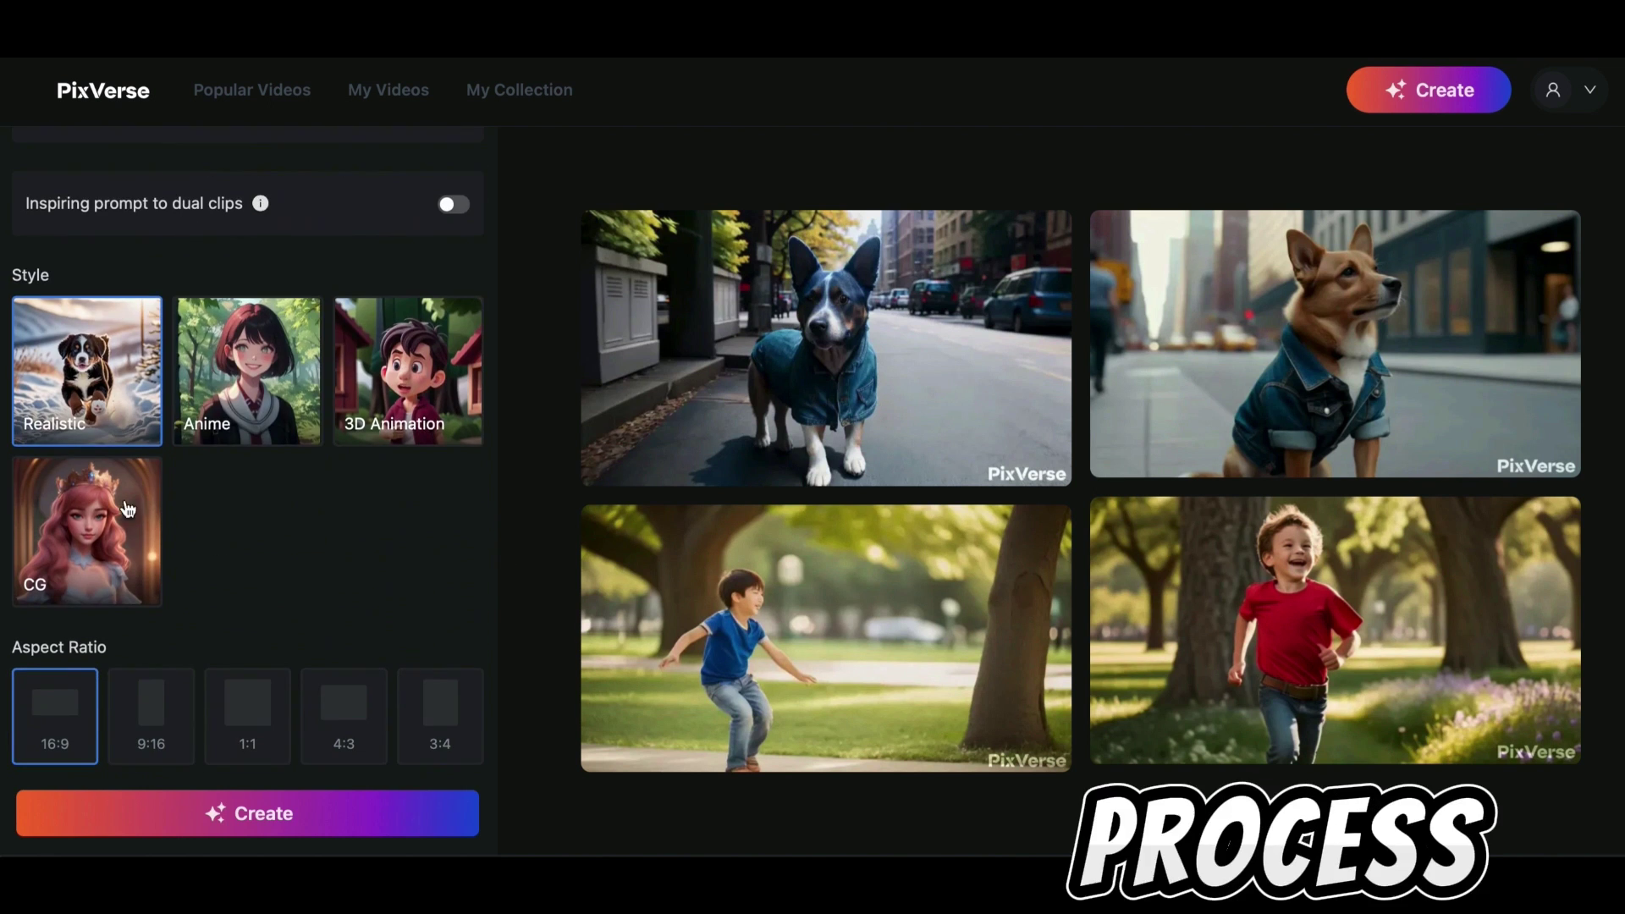
scroll(229, 406, "down", 2)
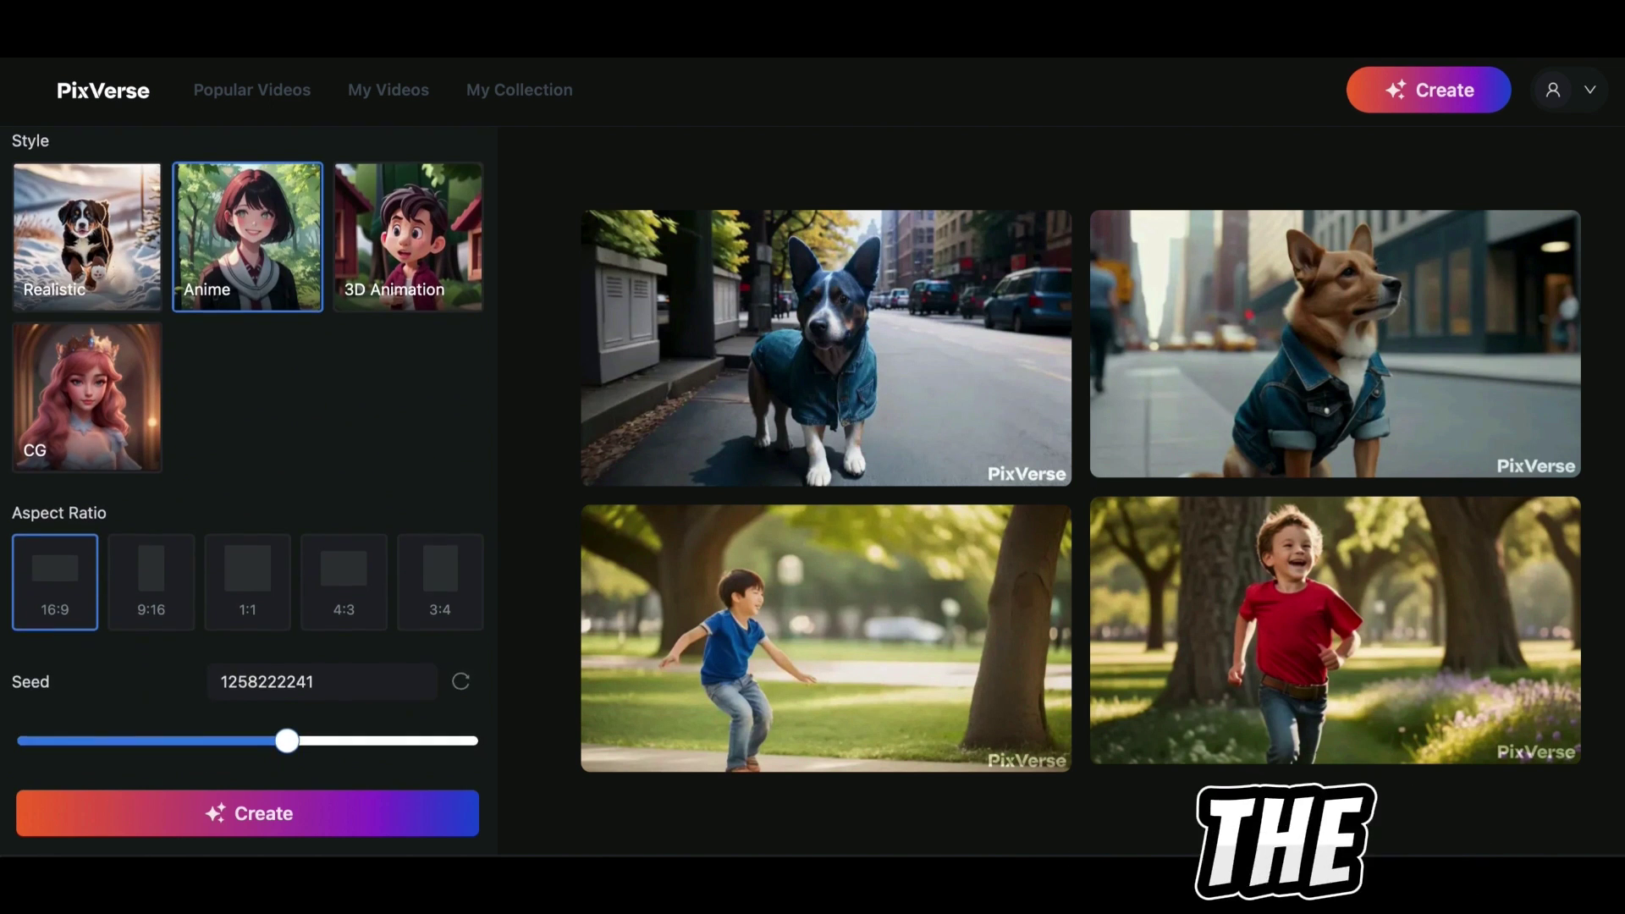
left_click(348, 832)
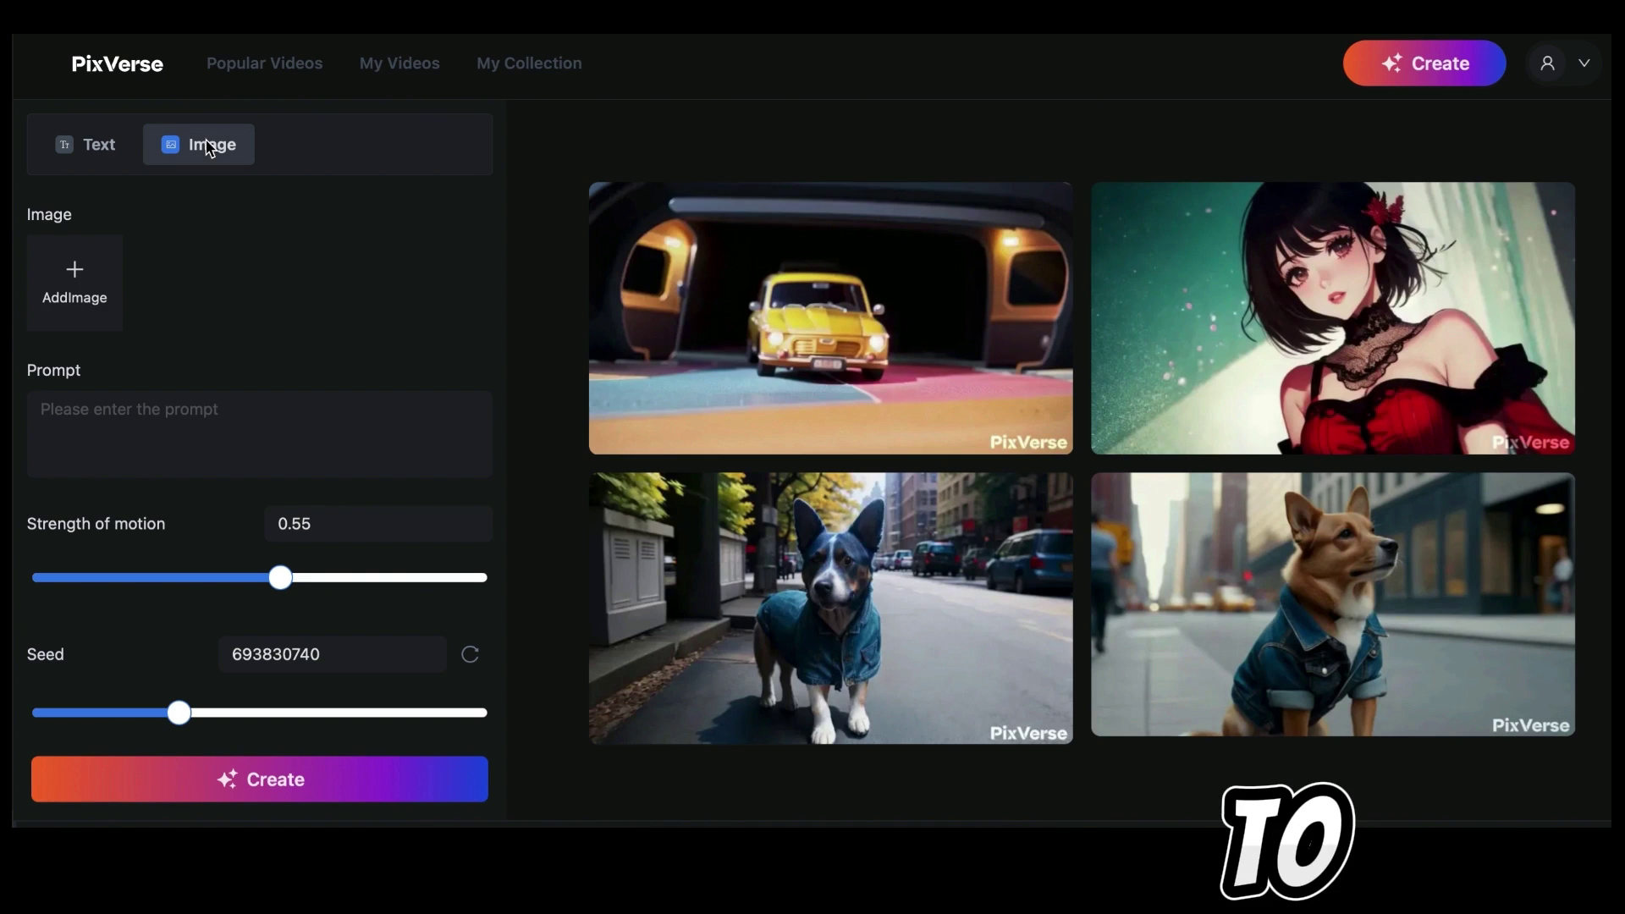
Upload the car picture as the source image and paste the desert-road car prompt
mouse_move(38, 307)
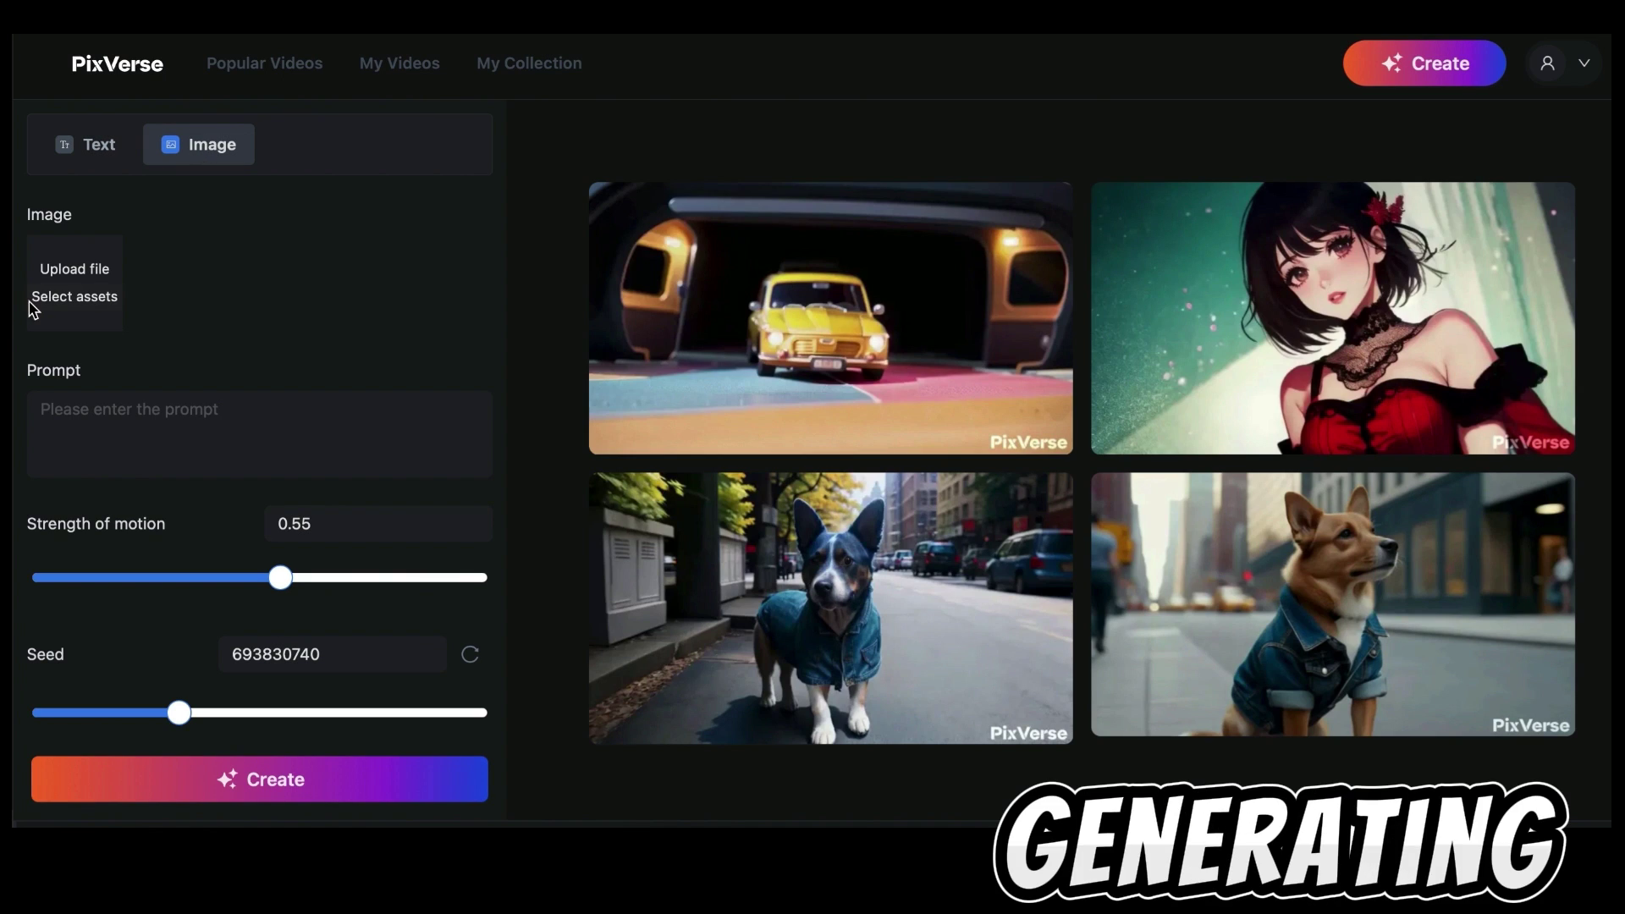
left_click(64, 269)
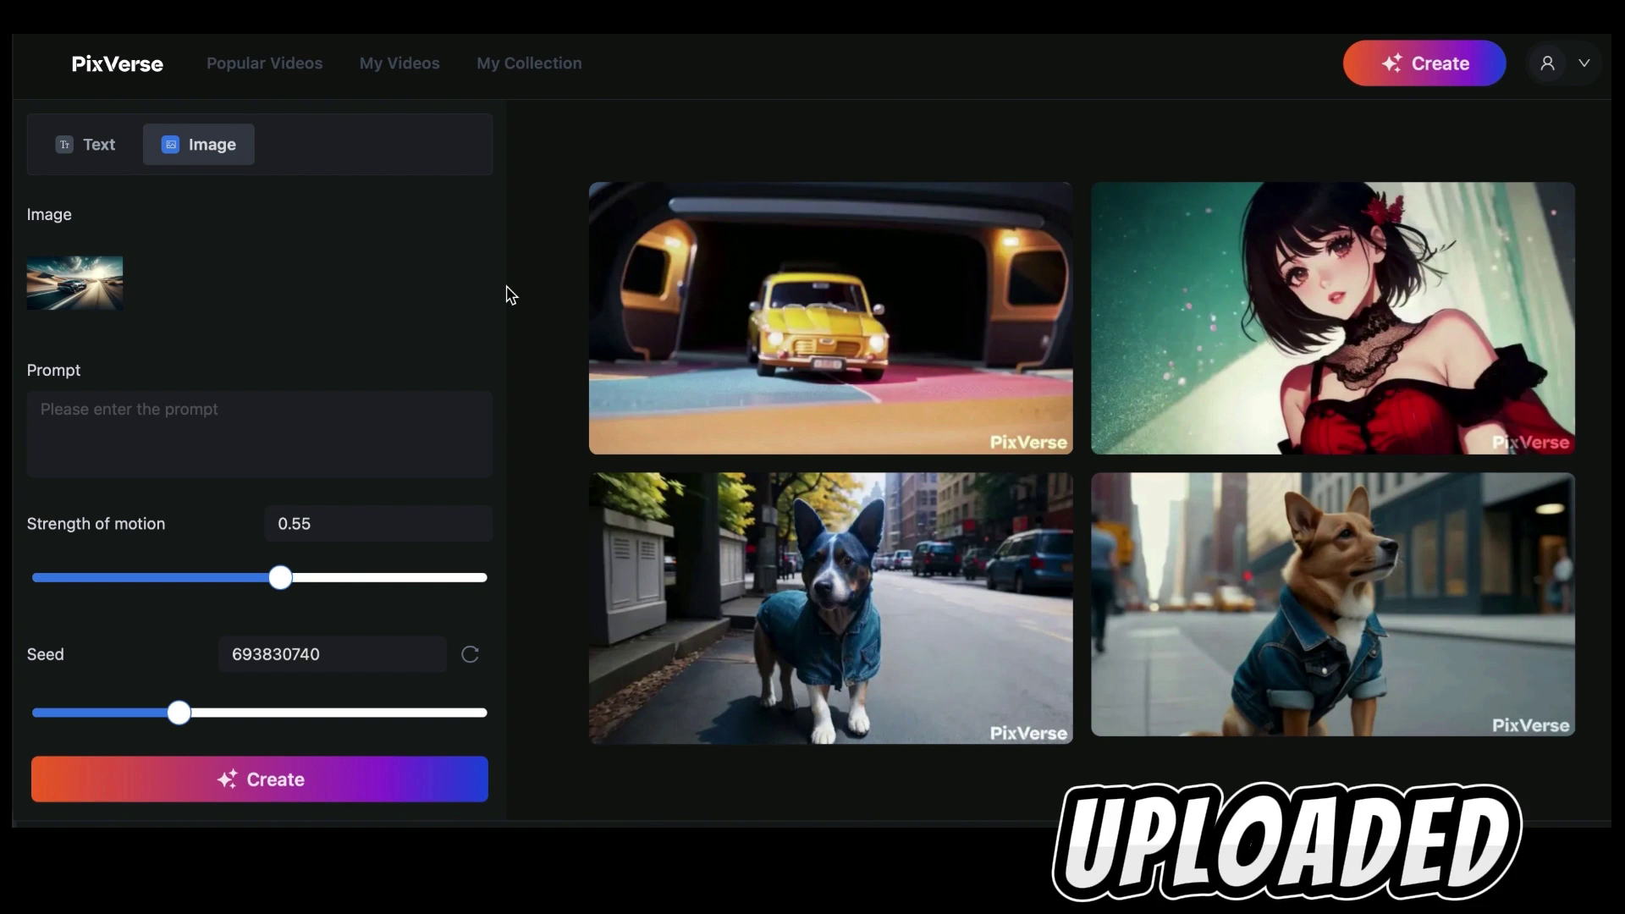
left_click(88, 418)
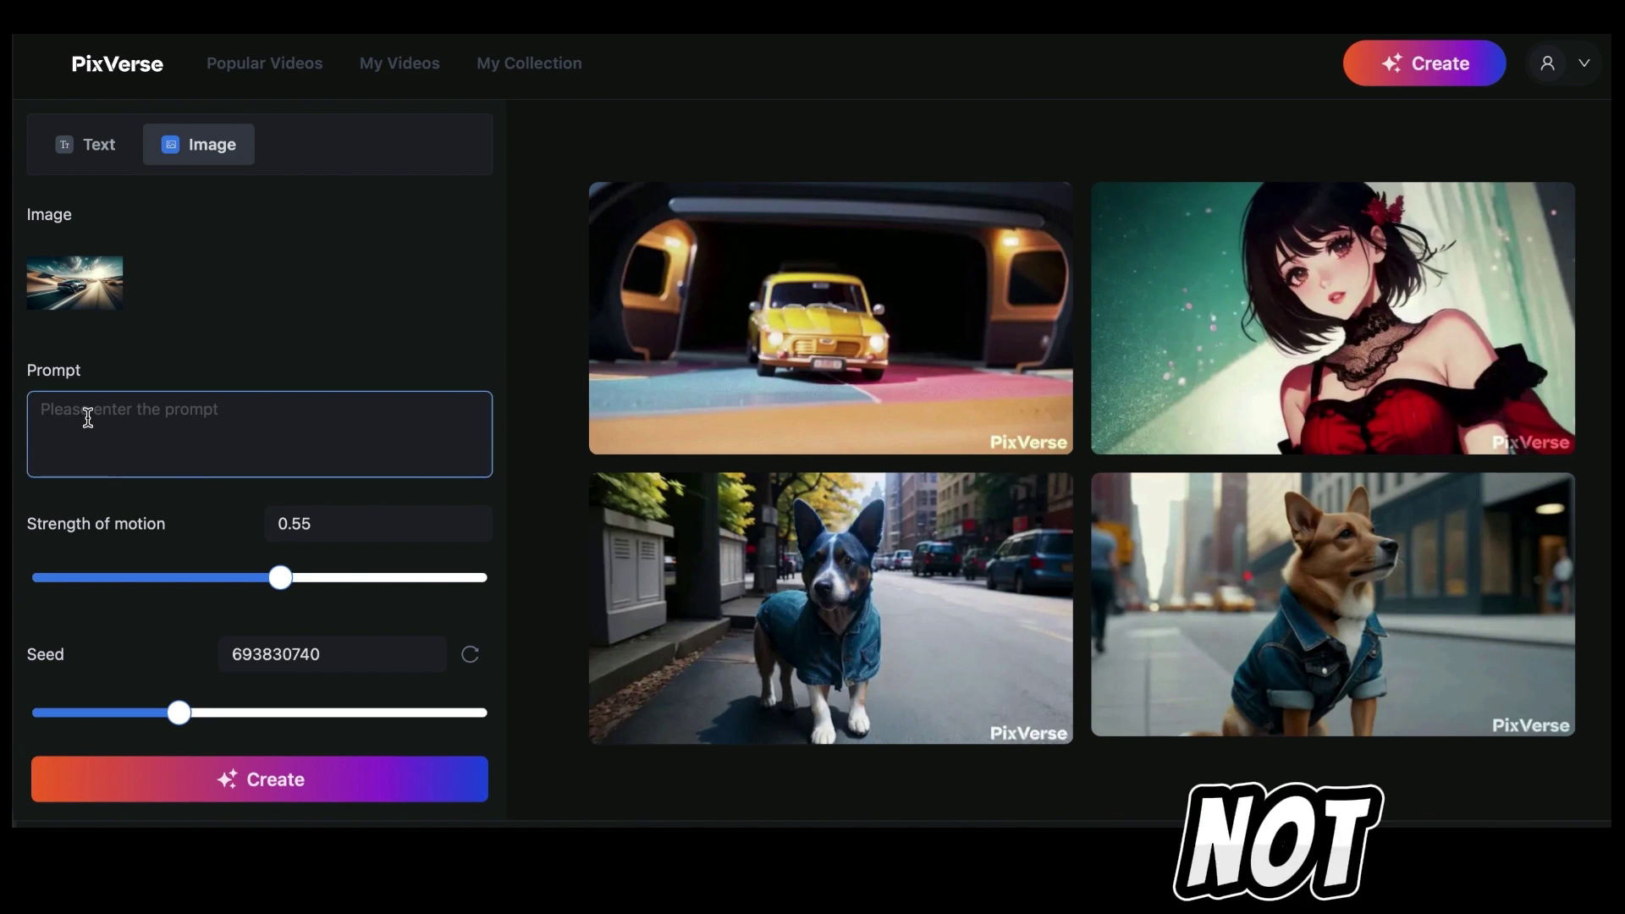
left_click(88, 418)
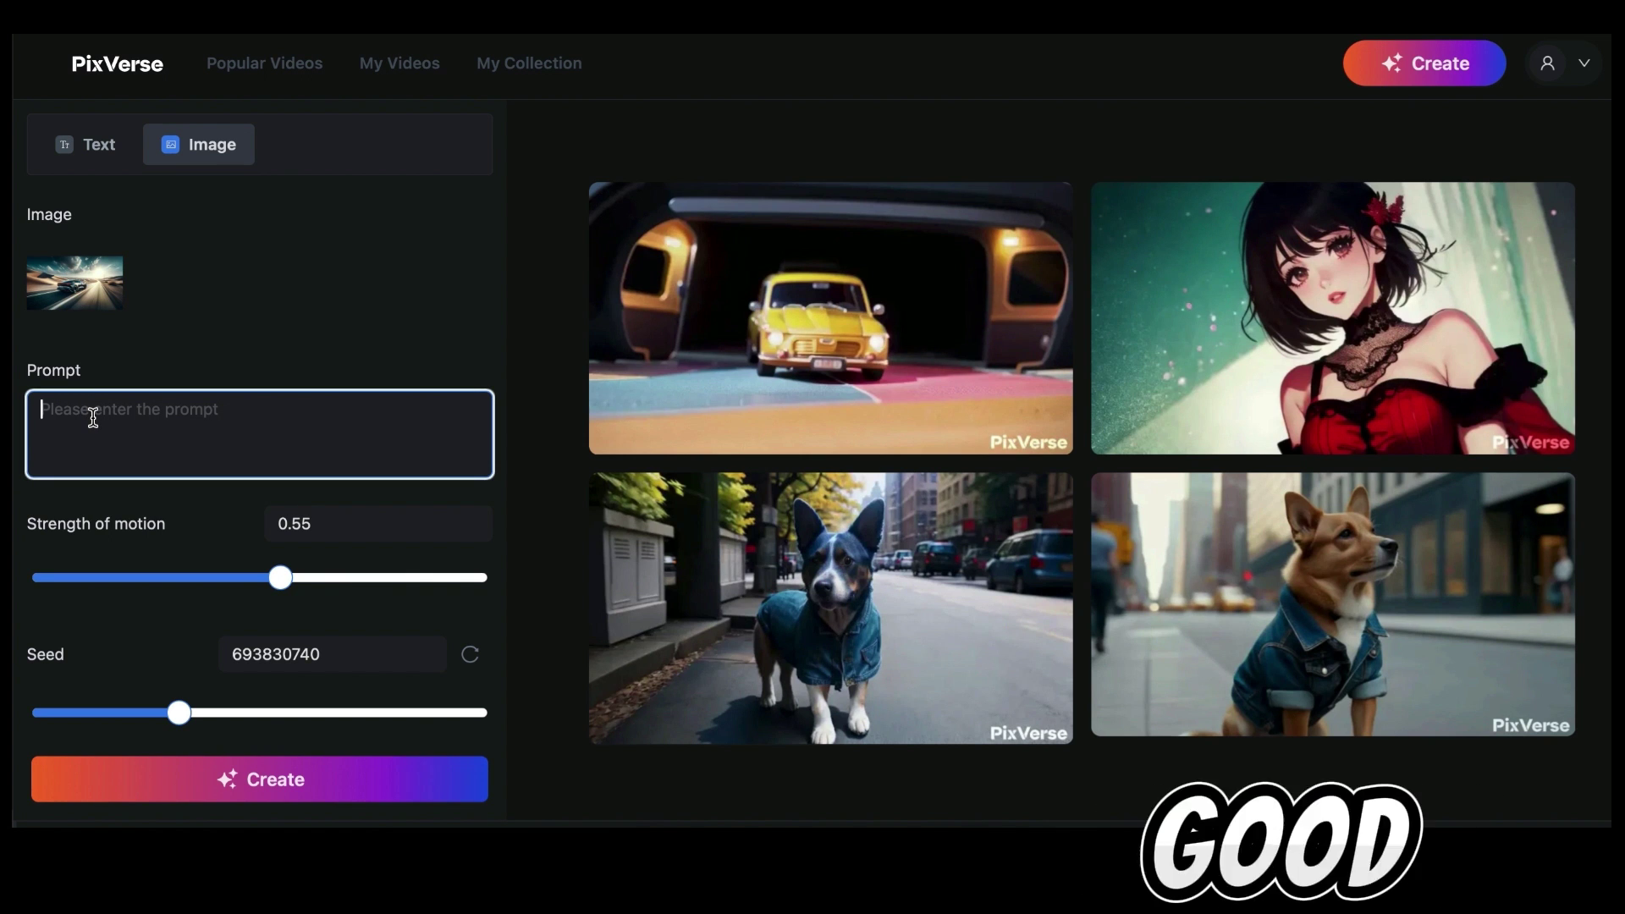
type("a car driving fast on a desert road")
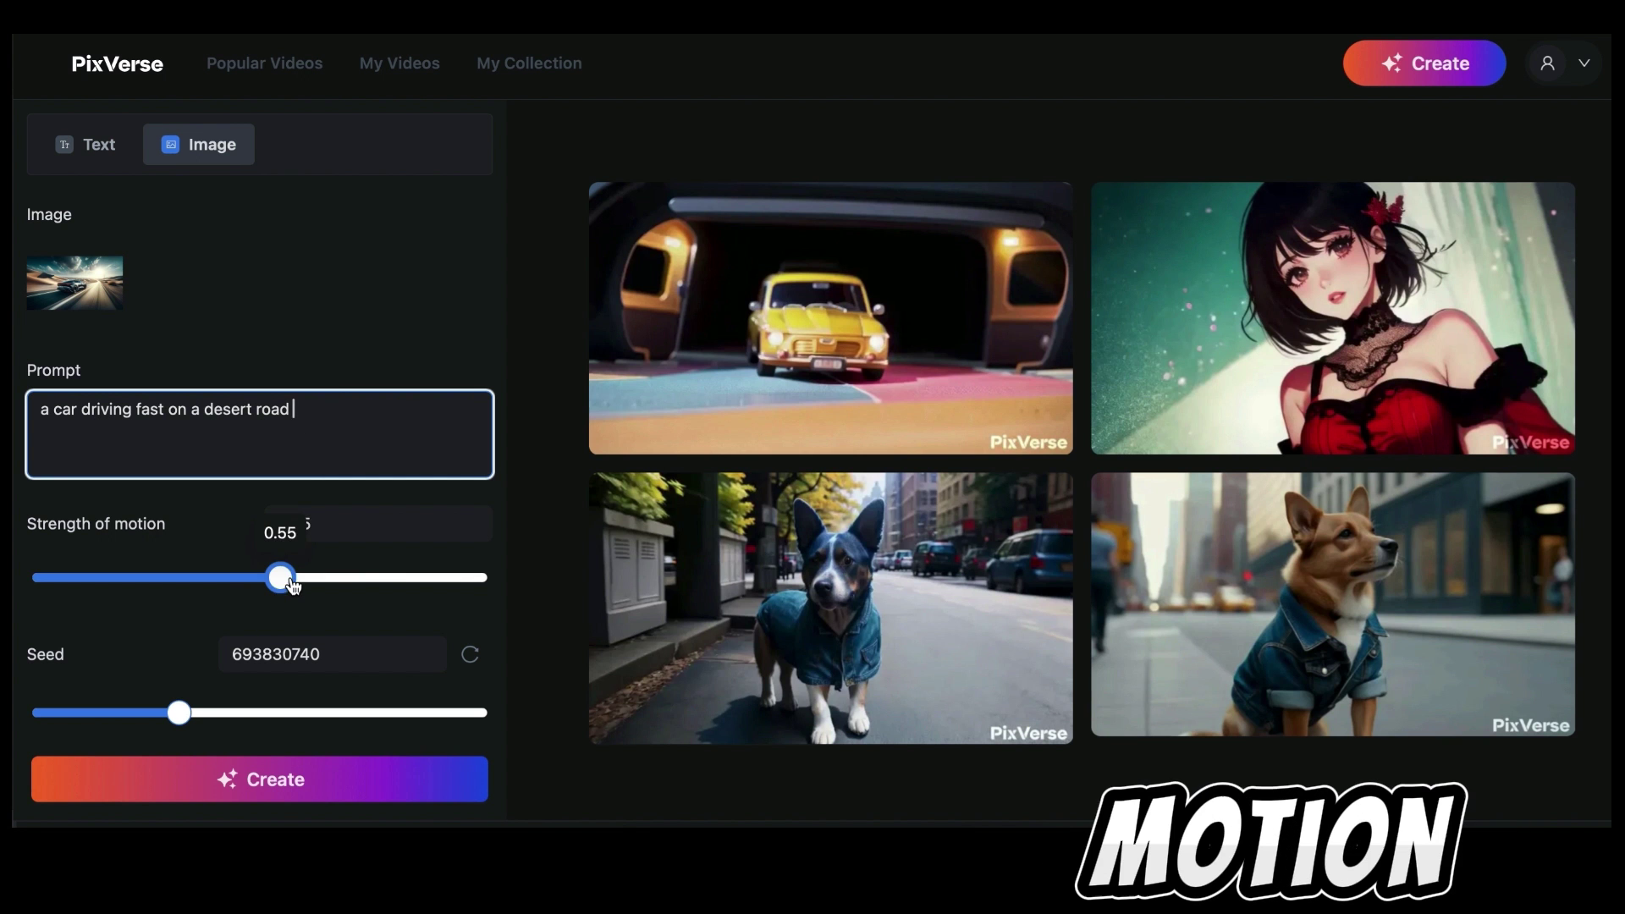
Set motion strength to 0.62 and seed to 904900603, then generate the desert-road car clip
left_click_drag(282, 573, 321, 583)
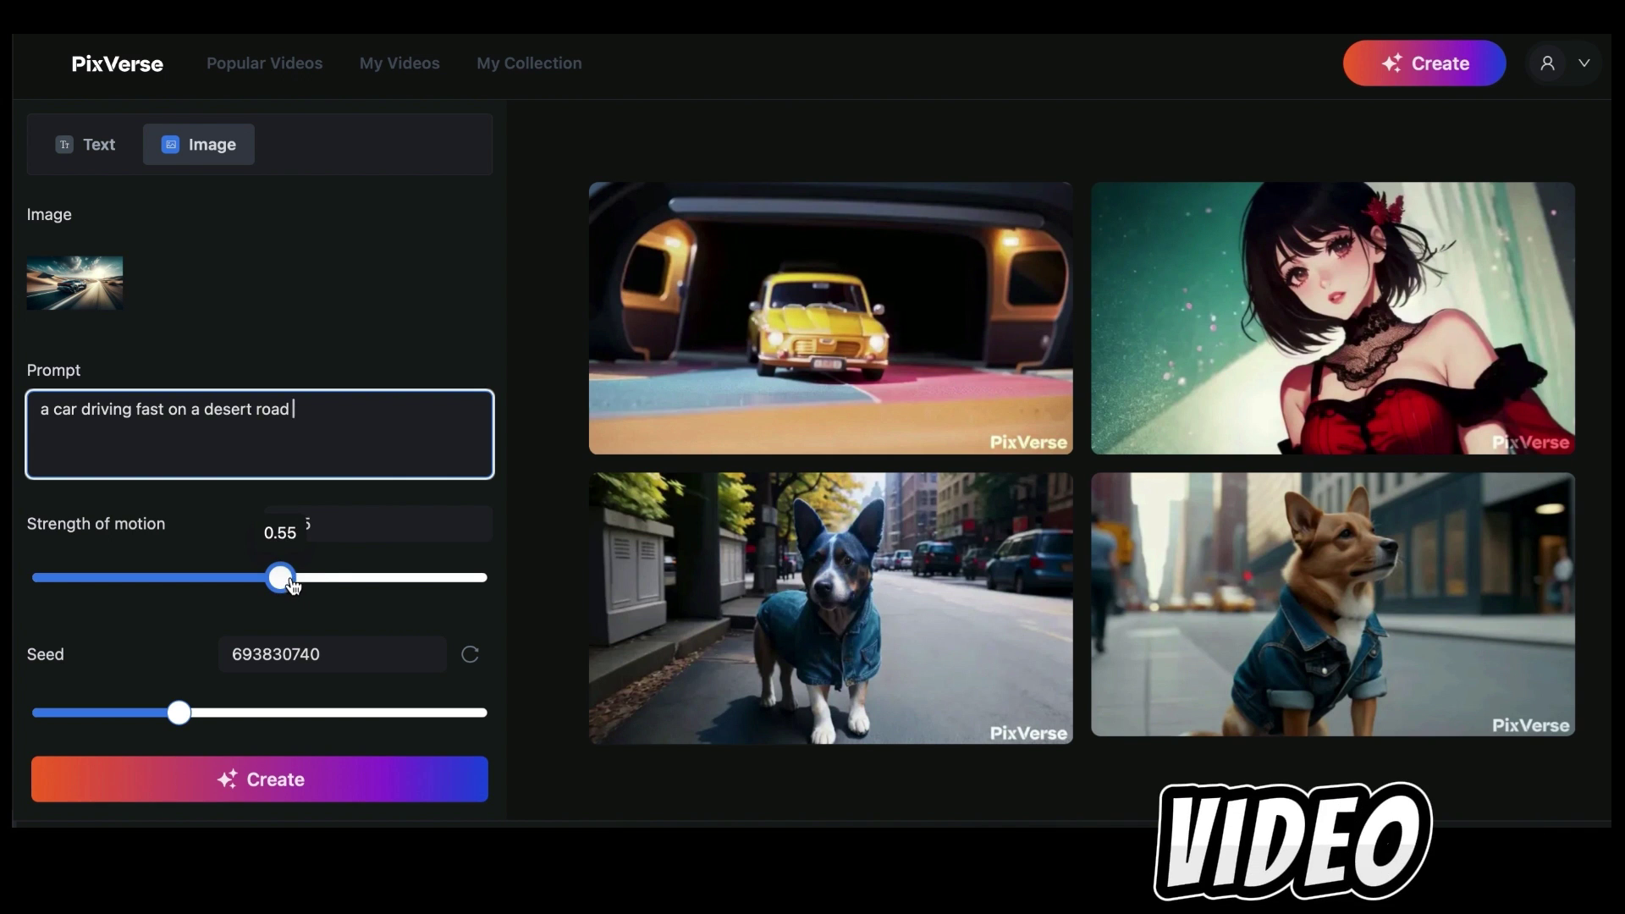
mouse_move(292, 584)
left_mouse_down()
mouse_move(321, 581)
mouse_move(299, 580)
left_mouse_up()
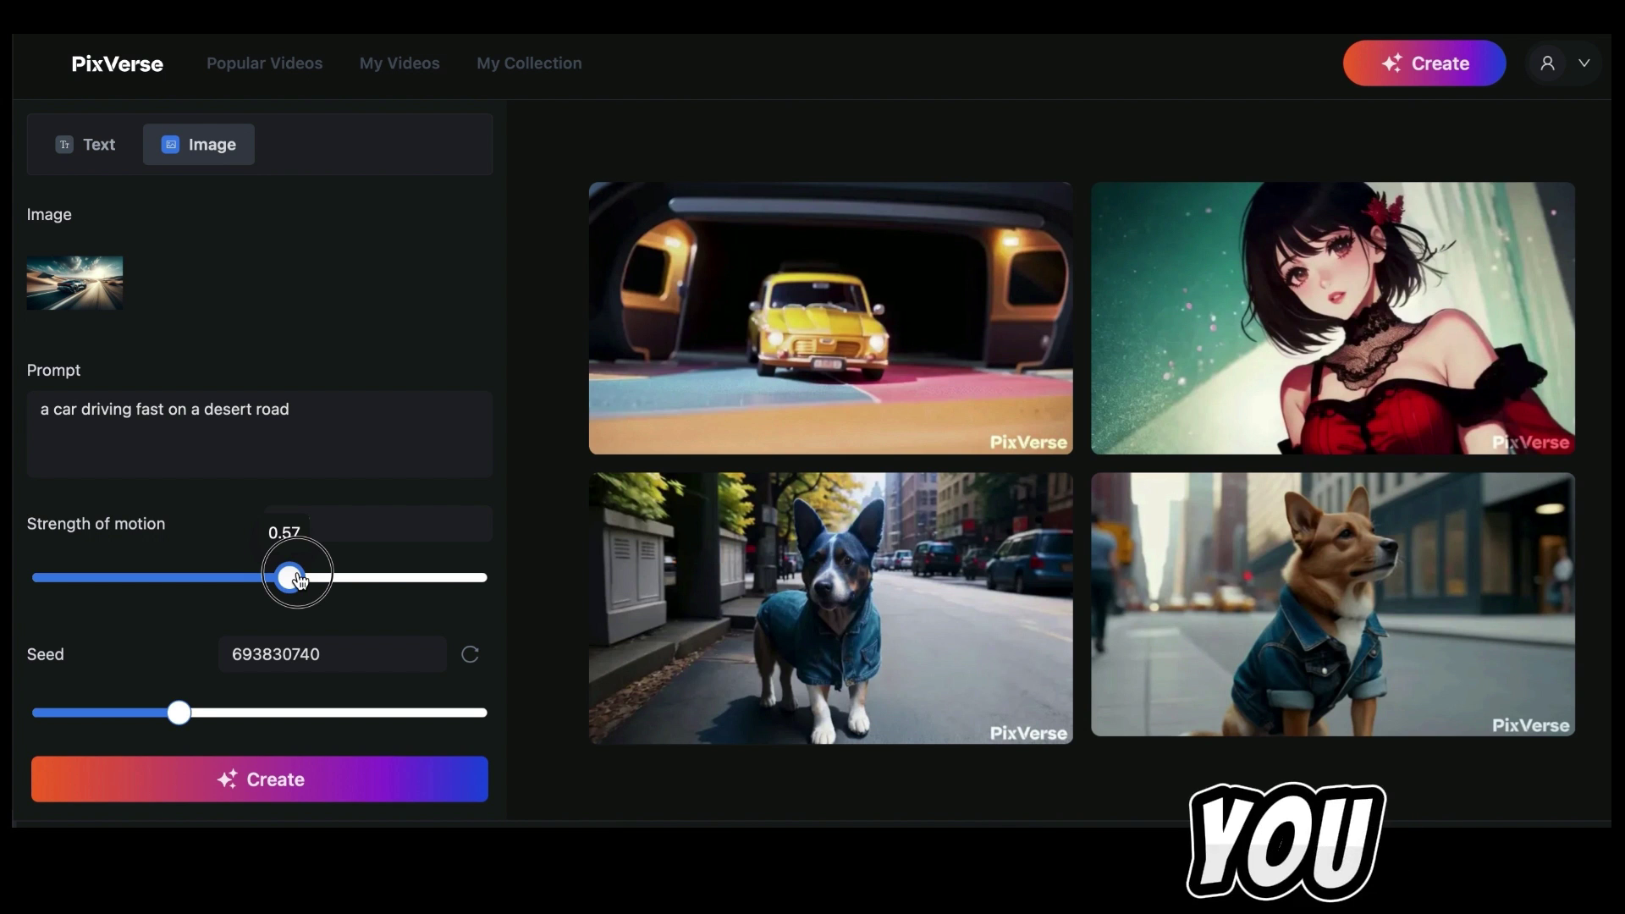
left_click_drag(296, 578, 313, 578)
left_click_drag(178, 712, 225, 717)
left_click(223, 783)
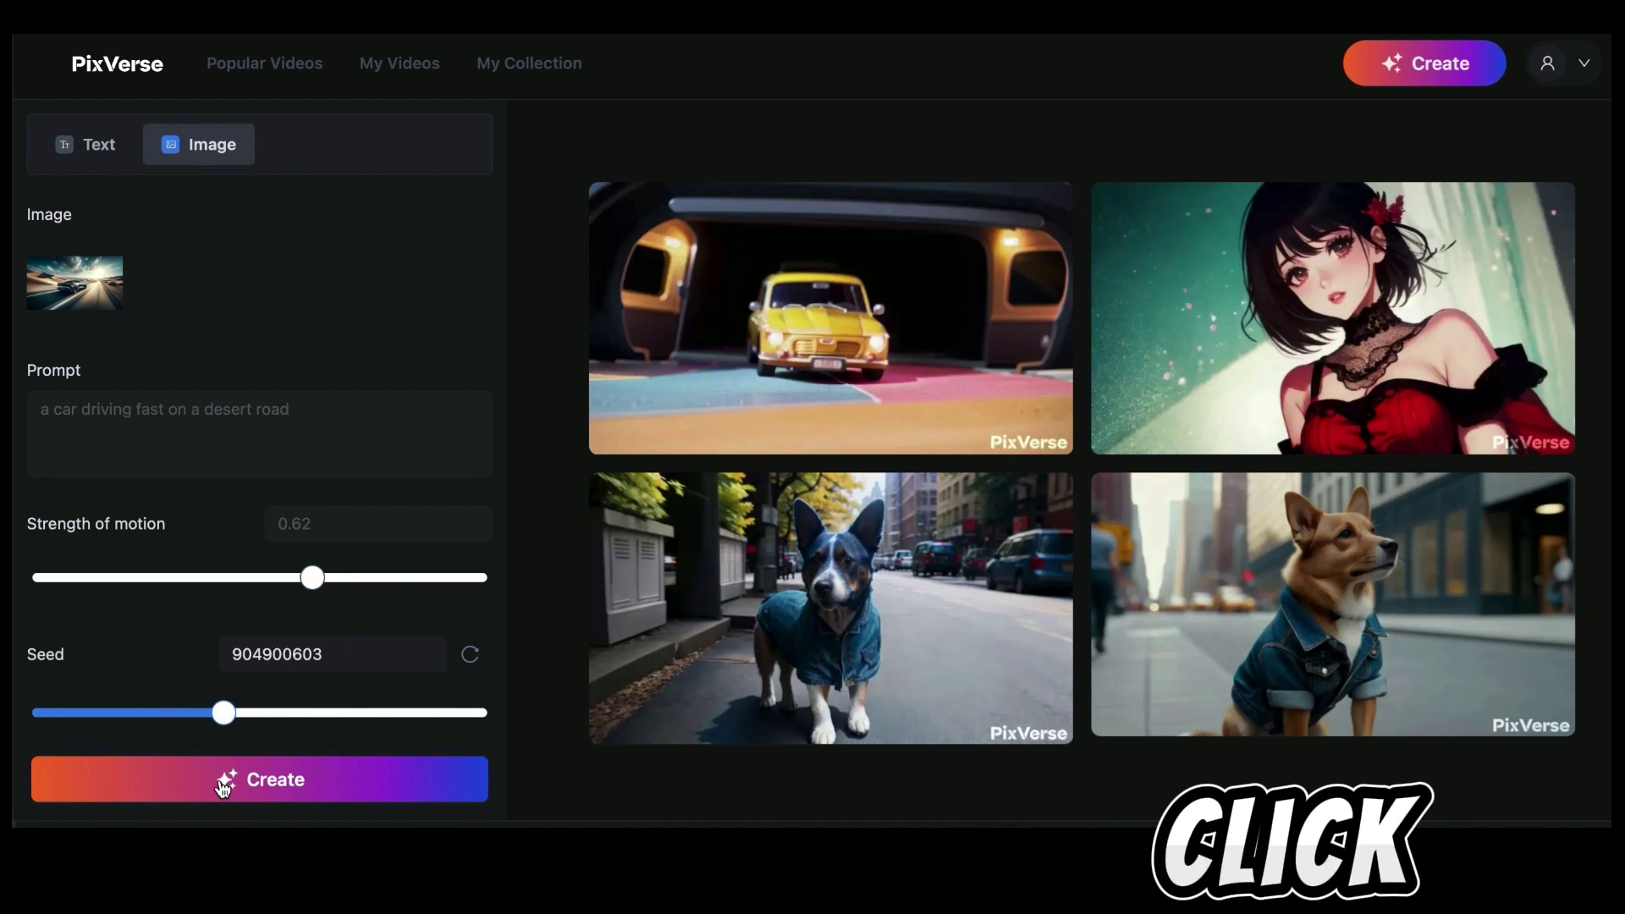